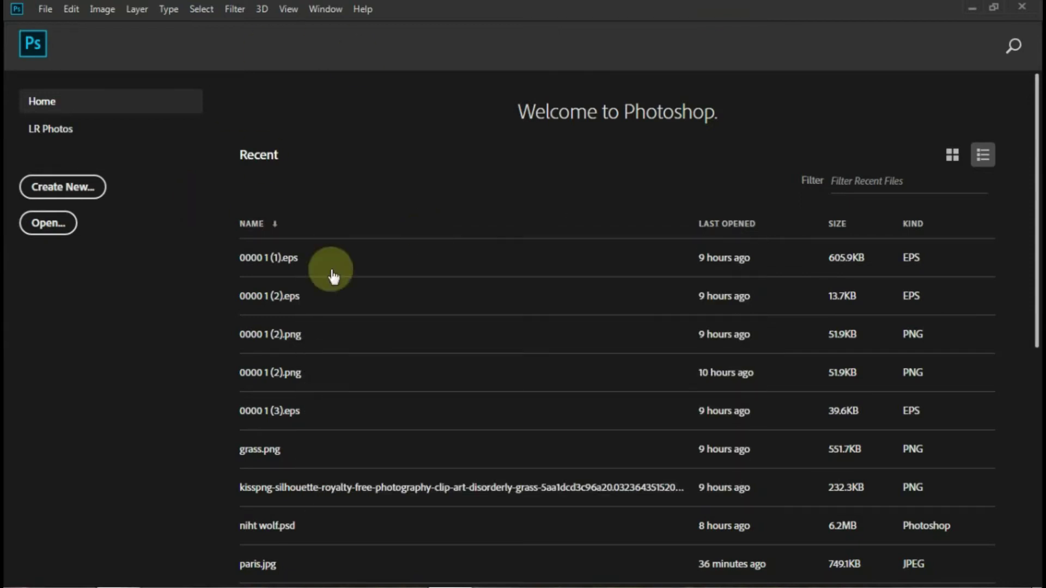
- Open road-1303617_1920.jpg from the Photoshop home screen
{"action": "left_click", "coordinate": [49, 224]}
{"action": "left_click", "coordinate": [253, 124]}
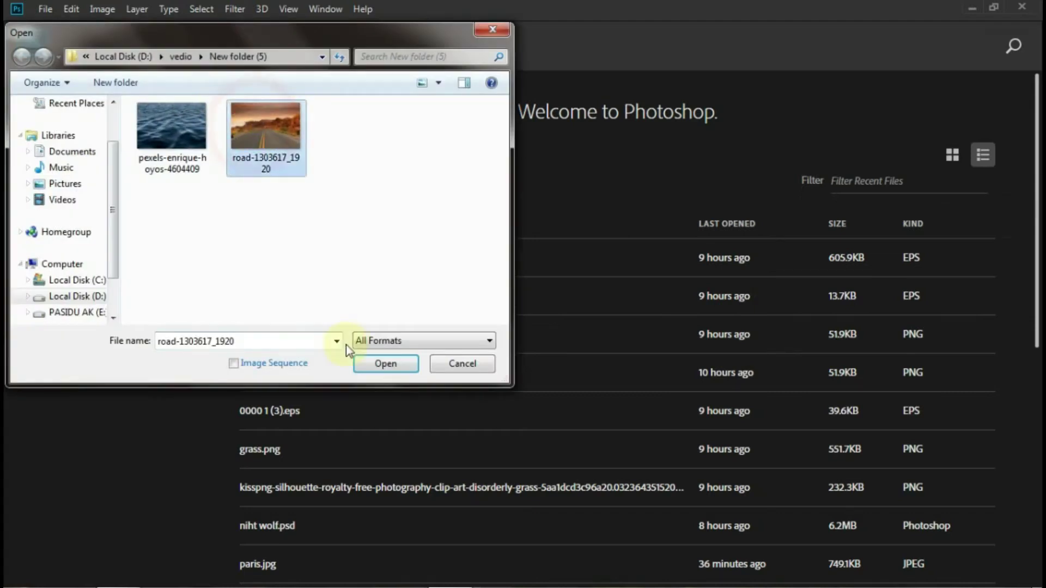
{"action": "left_click", "coordinate": [385, 364]}
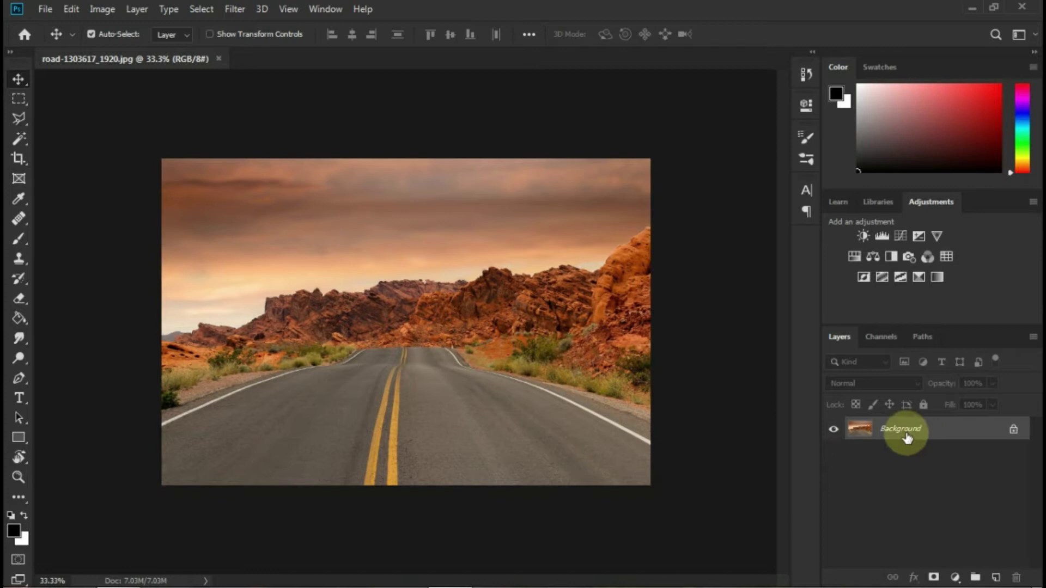
{"action": "left_click", "coordinate": [45, 9]}
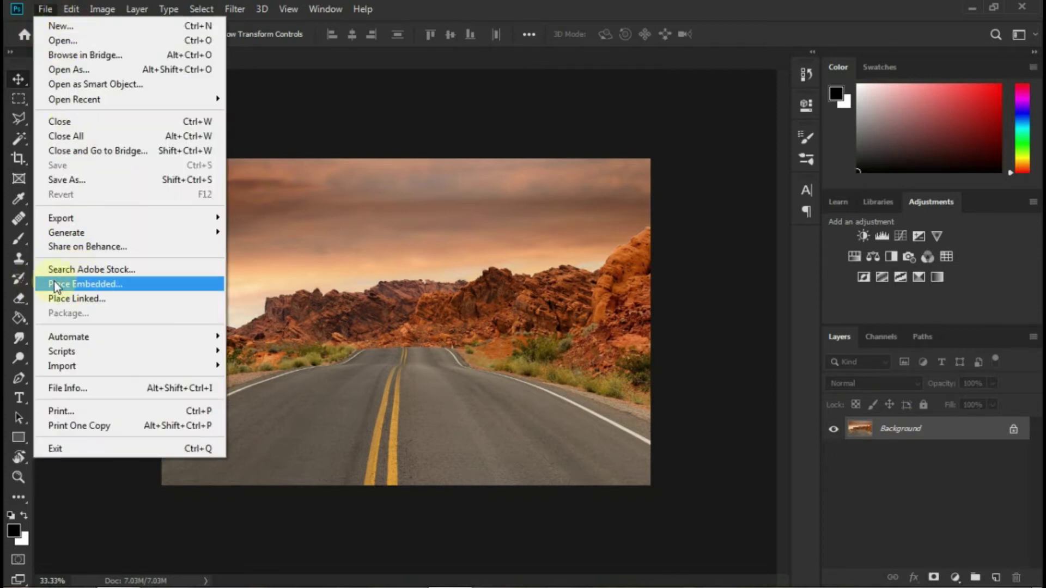
- Place the pexels water photo as an embedded layer over the road
{"action": "left_click", "coordinate": [120, 283]}
{"action": "left_click", "coordinate": [169, 116]}
{"action": "left_click", "coordinate": [393, 343]}
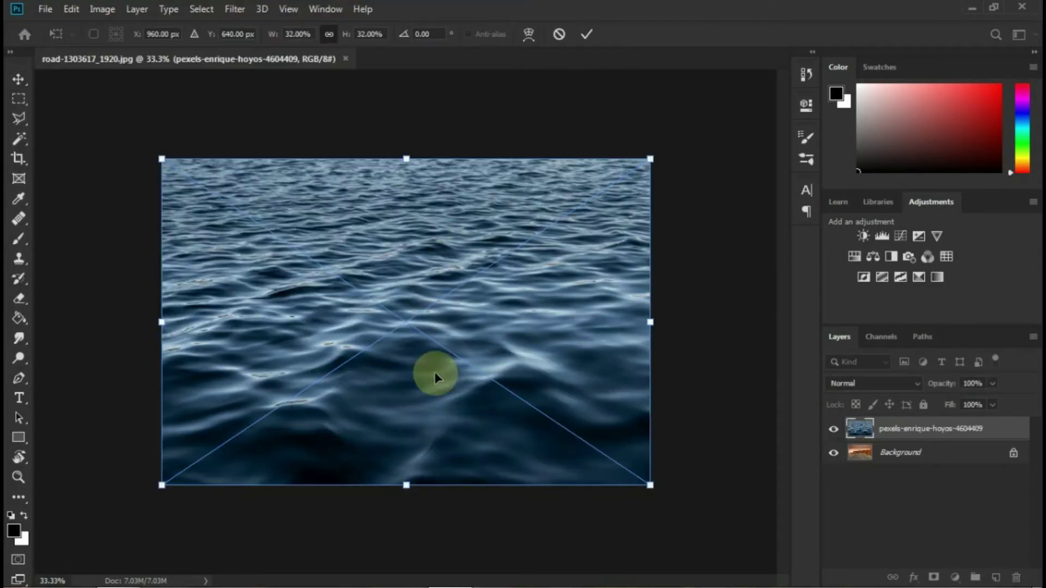
{"action": "left_click", "coordinate": [932, 431]}
{"action": "type", "text": "Wat"}
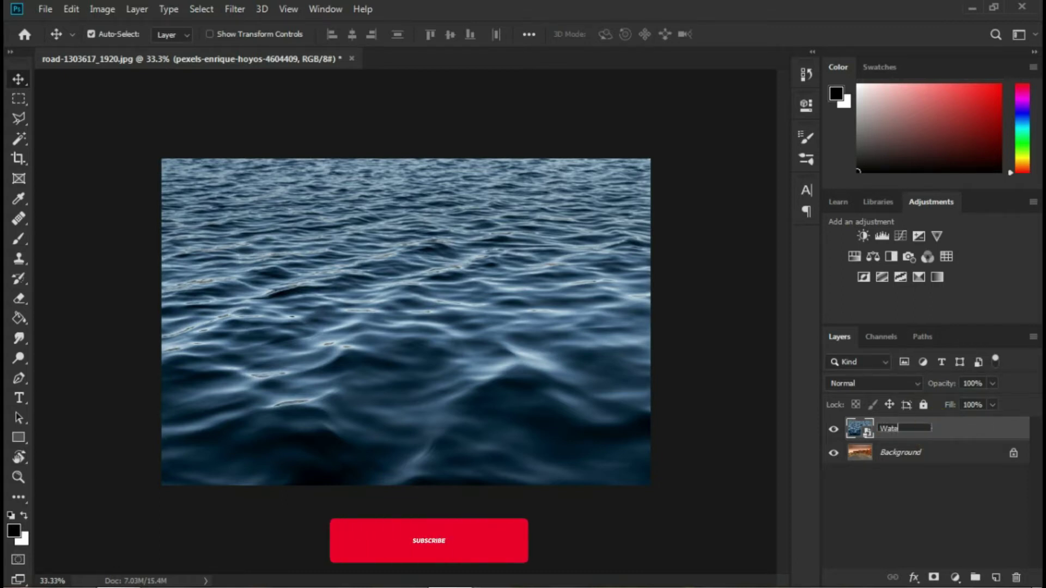
- Rename the placed layer Water and set its opacity to 53%
{"action": "type", "text": "er"}
{"action": "key", "text": "Return"}
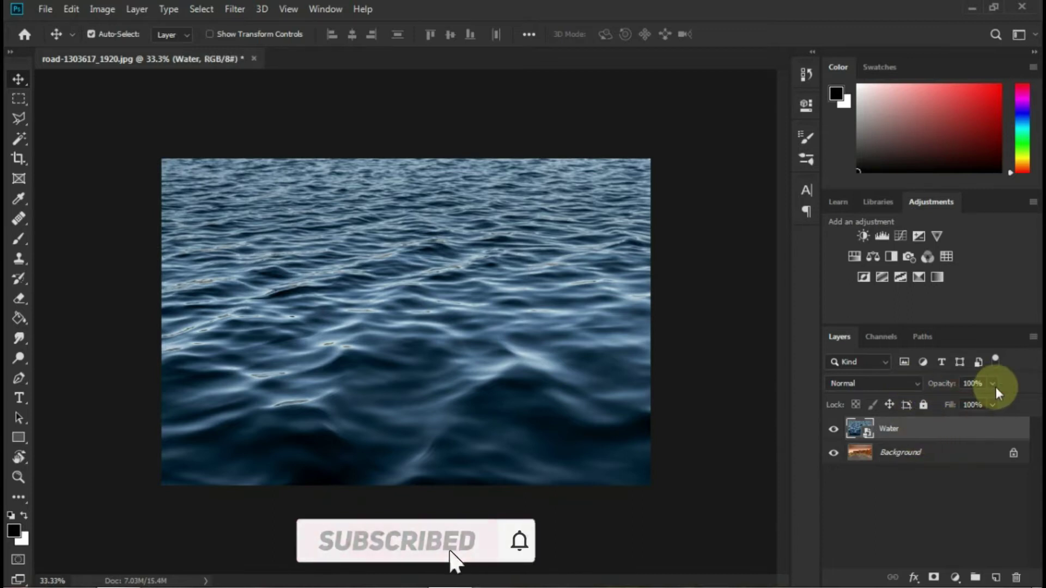
{"action": "left_click", "coordinate": [993, 385]}
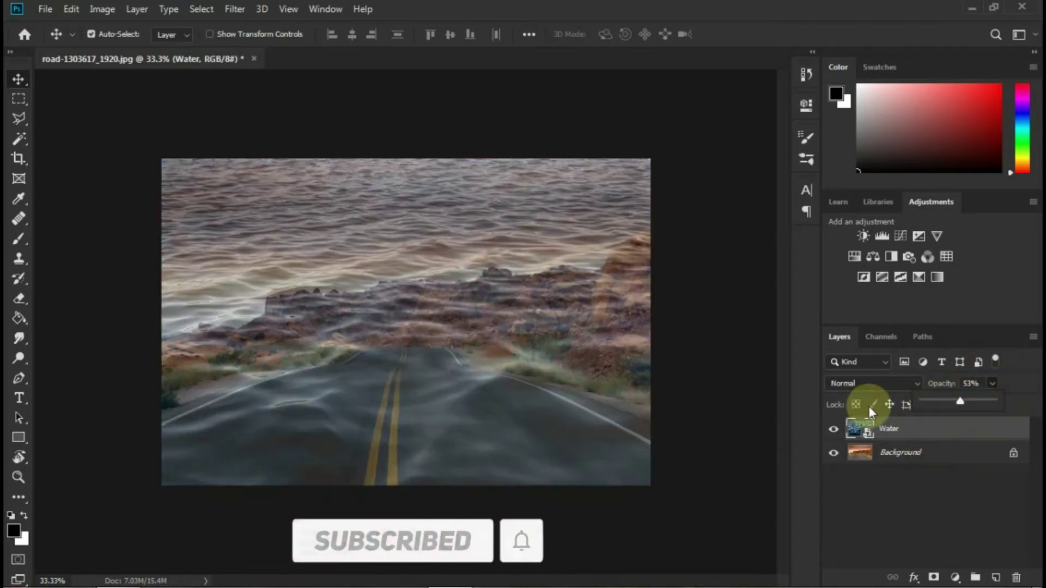
- Squash the Water layer down so its top edge meets the horizon
{"action": "key", "text": "ctrl+t"}
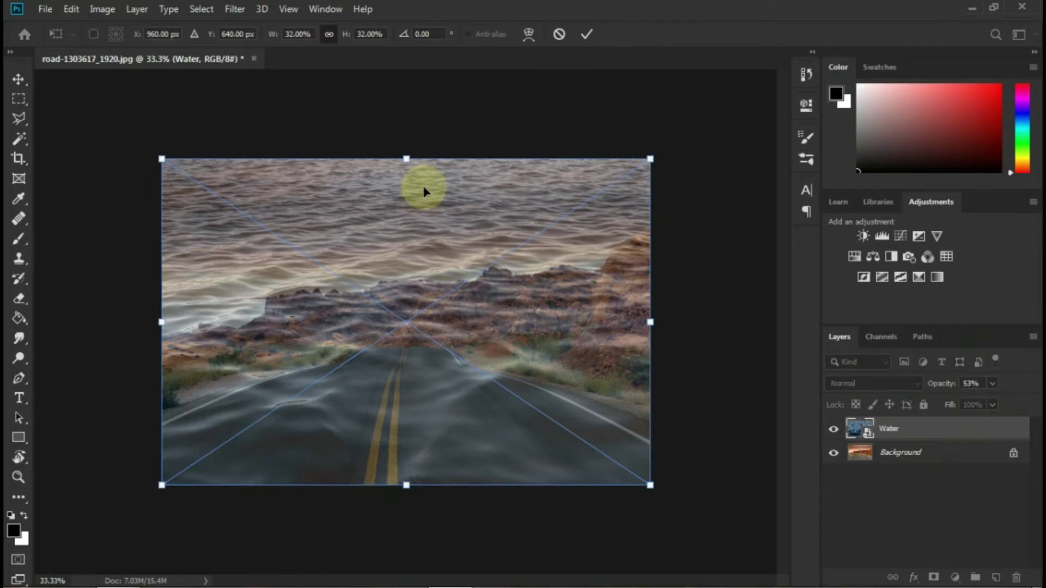
{"action": "left_click_drag", "start_coordinate": [408, 159], "coordinate": [411, 345]}
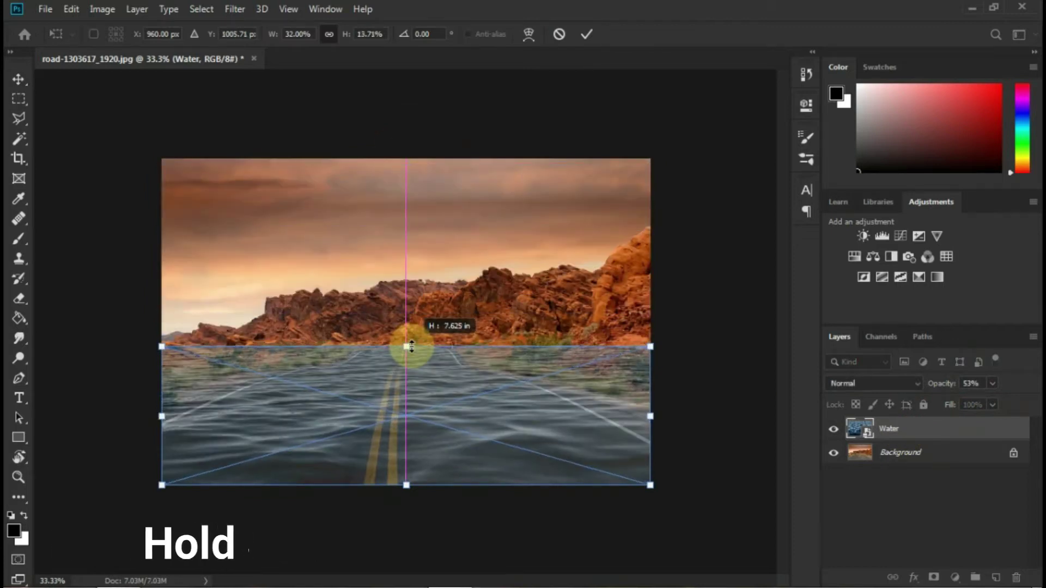
{"action": "left_click_drag", "start_coordinate": [412, 344], "coordinate": [412, 343]}
- Warp the water's top corners and top edge down to fit the road, then apply
{"action": "left_click", "coordinate": [528, 35]}
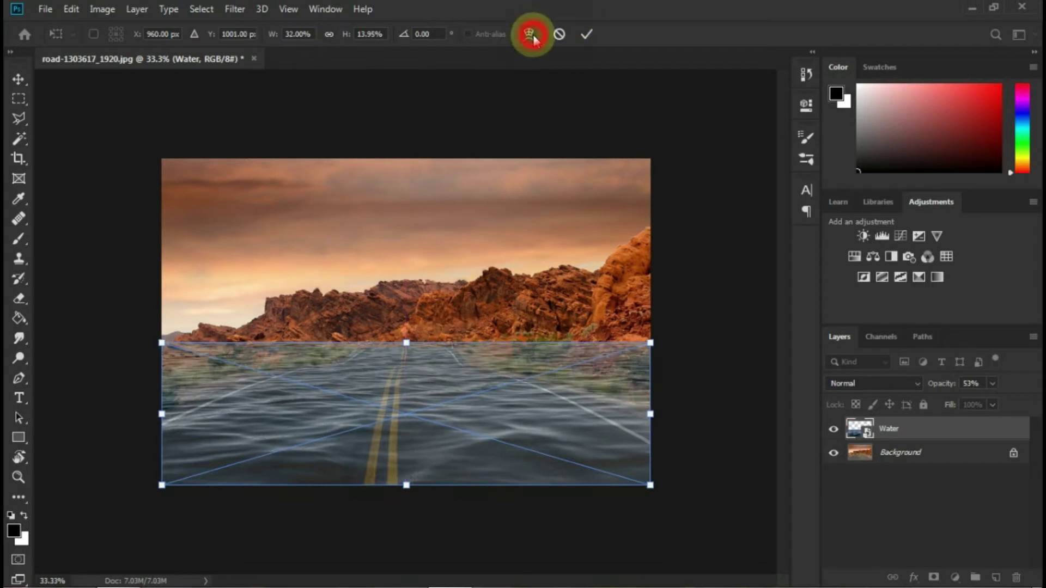
{"action": "left_click_drag", "start_coordinate": [161, 343], "coordinate": [166, 358]}
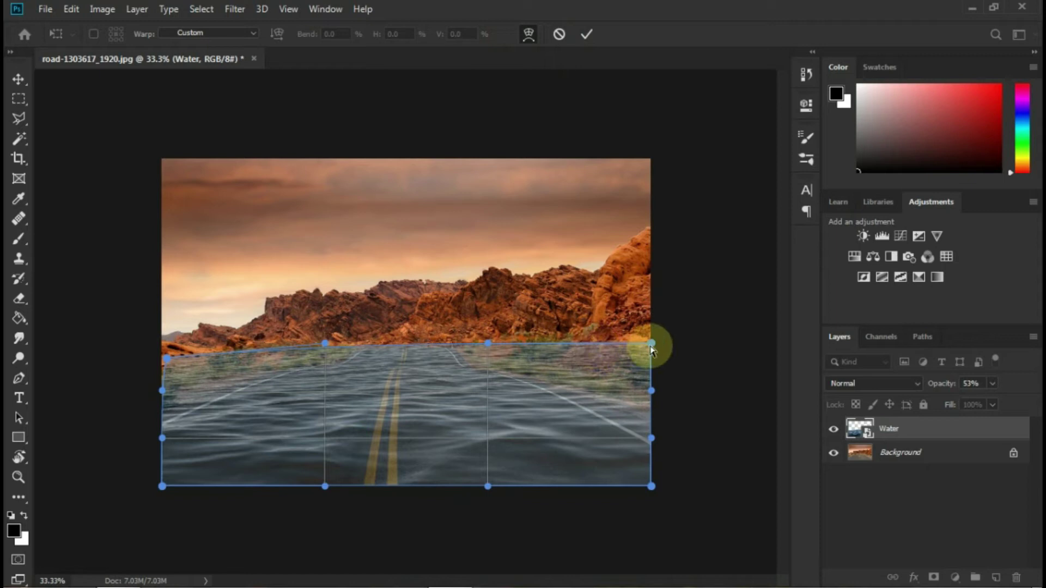
{"action": "left_click_drag", "start_coordinate": [651, 347], "coordinate": [643, 357]}
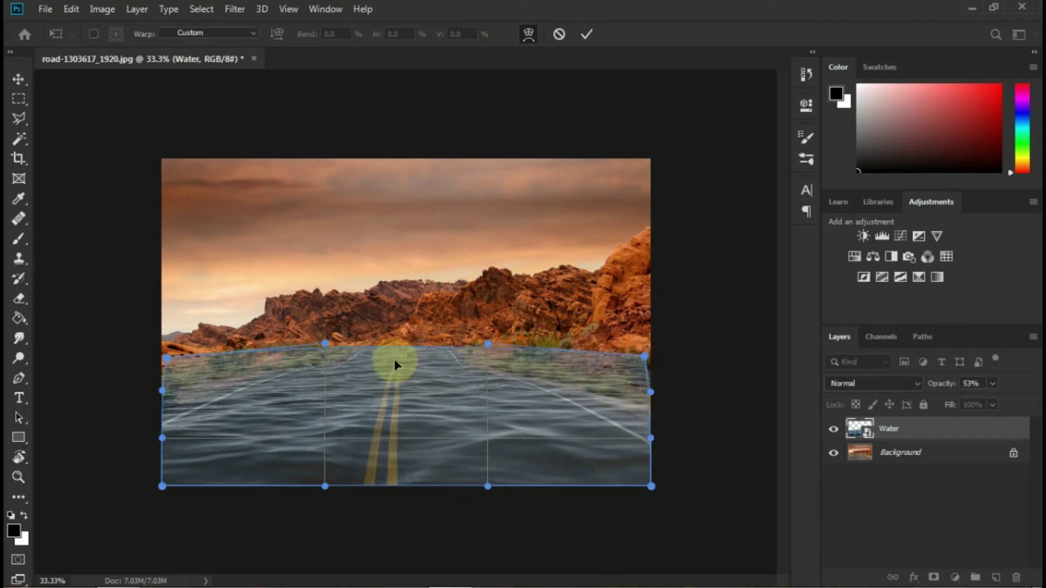
{"action": "left_click_drag", "start_coordinate": [402, 349], "coordinate": [403, 353]}
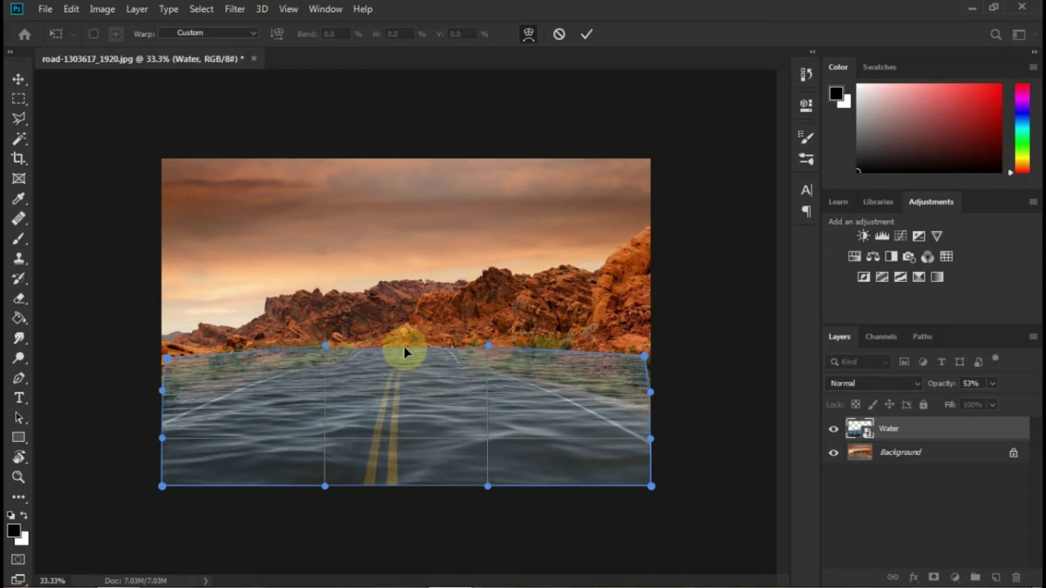
{"action": "left_click", "coordinate": [586, 34]}
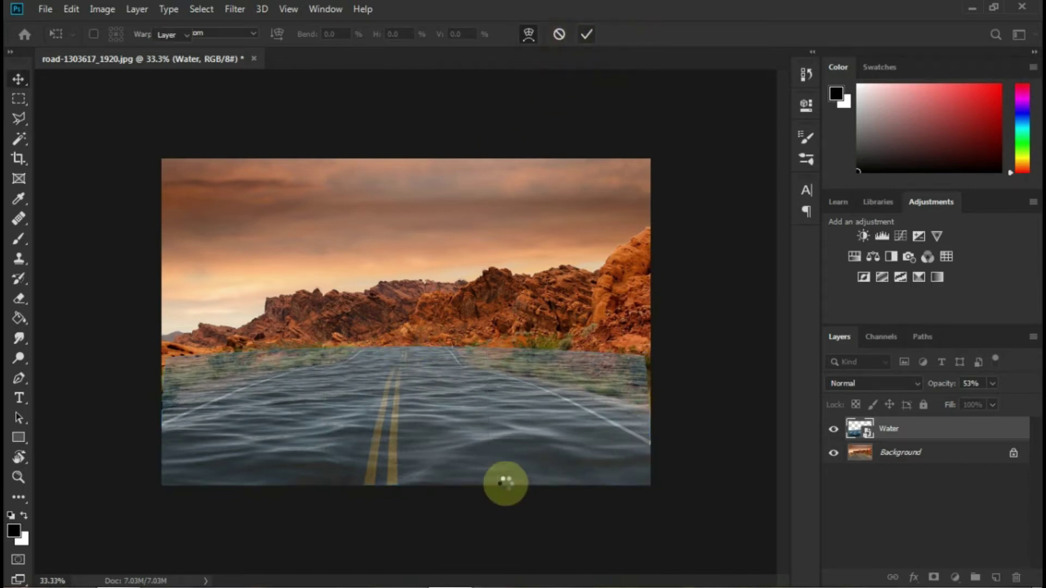
- Switch Water's blend mode to Overlay, rasterize the layer, and add a layer mask
{"action": "left_click", "coordinate": [859, 384]}
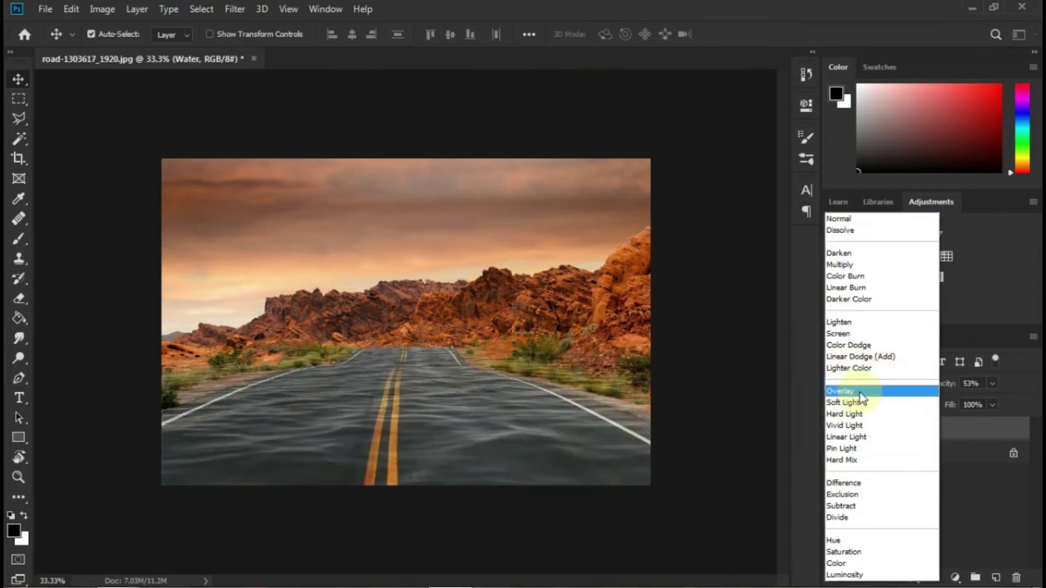
{"action": "left_click", "coordinate": [852, 391]}
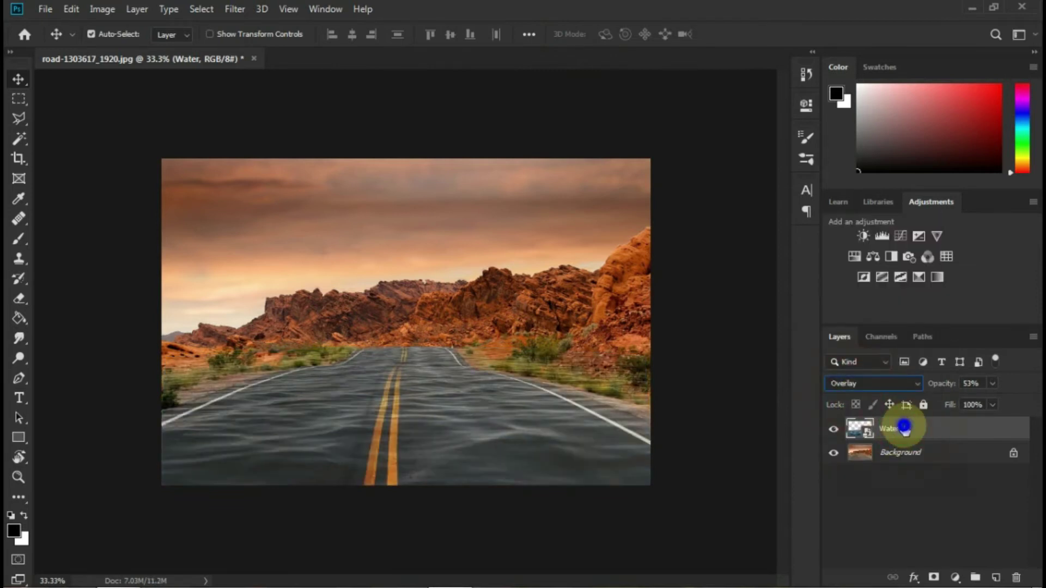
{"action": "right_click", "coordinate": [903, 428]}
{"action": "left_click", "coordinate": [724, 278]}
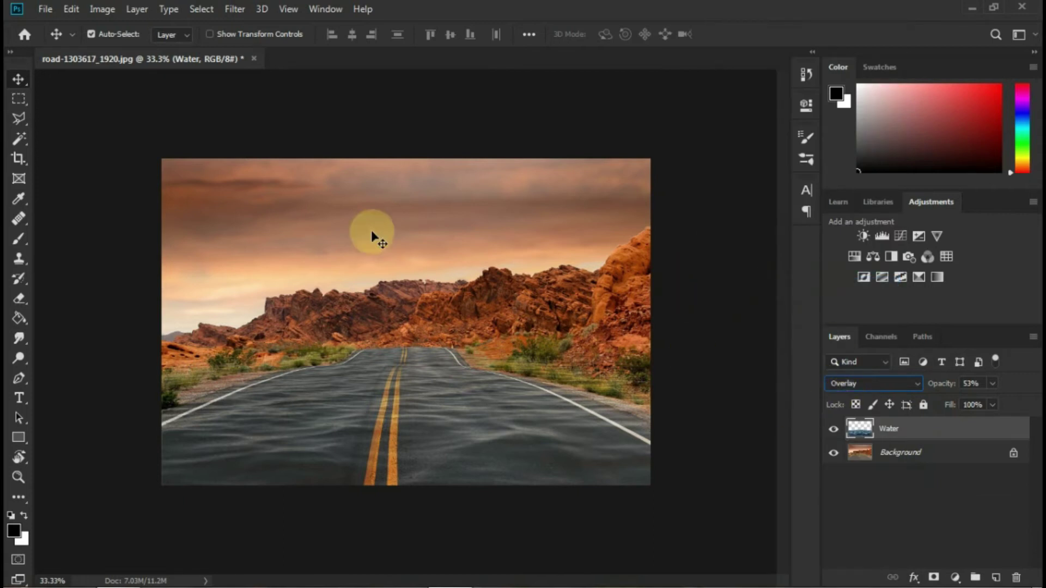
{"action": "left_click", "coordinate": [860, 429]}
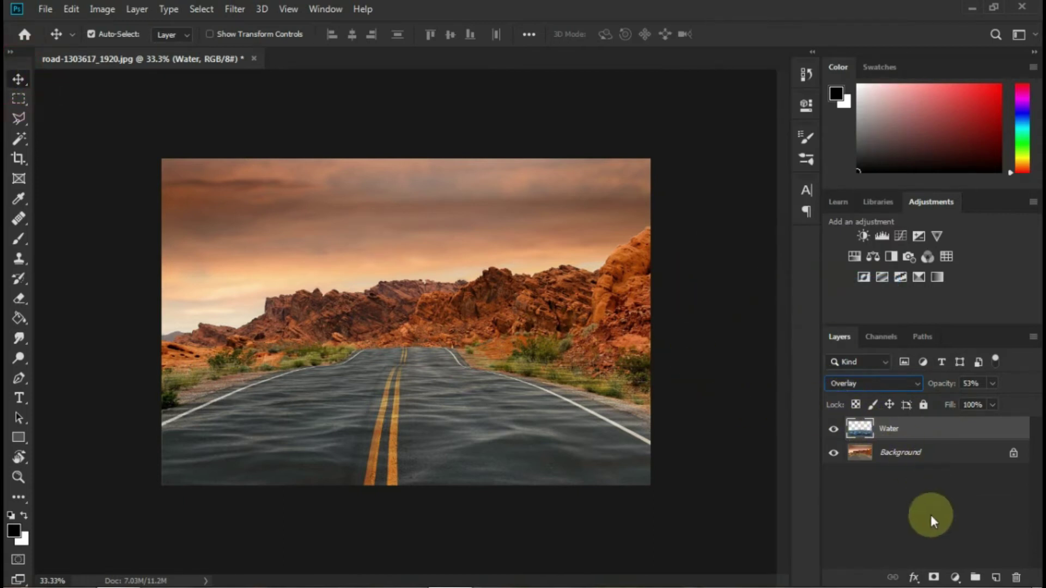
{"action": "left_click", "coordinate": [933, 575]}
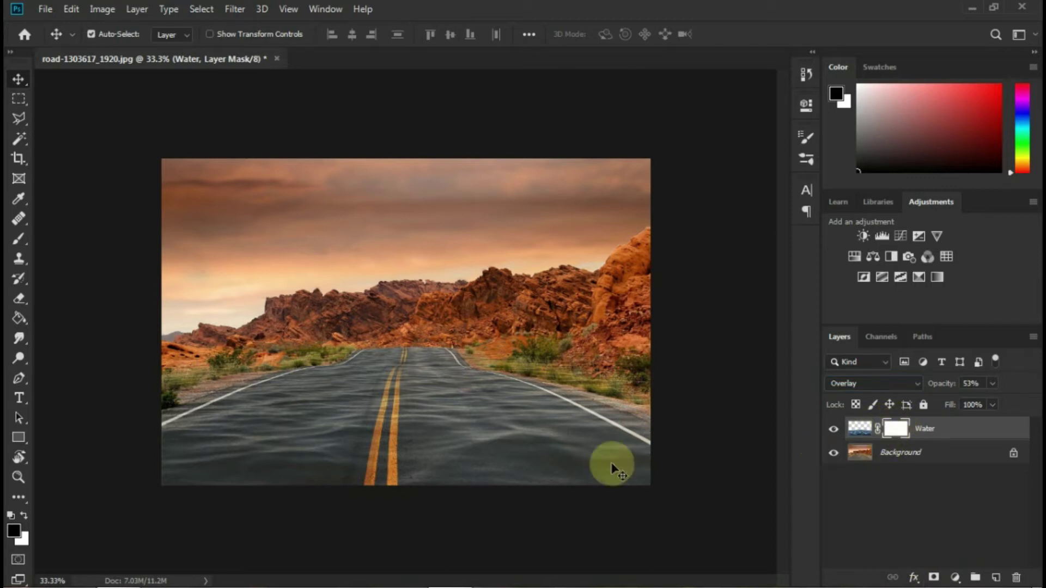
- Select the Brush tool with black as the foreground colour
{"action": "left_click", "coordinate": [19, 238]}
{"action": "left_click", "coordinate": [16, 529]}
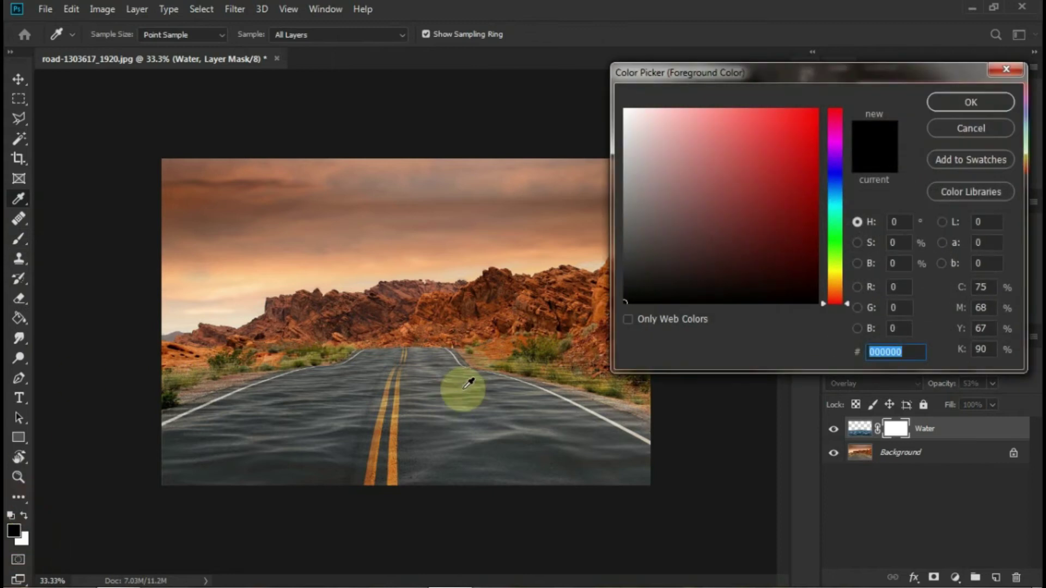
{"action": "left_click", "coordinate": [962, 102]}
- Paint black on the Water mask over the roadside grass and rocks
{"action": "scroll", "coordinate": [659, 375], "scroll_direction": "up", "scroll_amount": 2}
{"action": "mouse_move", "coordinate": [626, 385]}
{"action": "left_mouse_down"}
{"action": "mouse_move", "coordinate": [730, 411]}
{"action": "mouse_move", "coordinate": [773, 448]}
{"action": "mouse_move", "coordinate": [763, 422]}
{"action": "mouse_move", "coordinate": [654, 373]}
{"action": "mouse_move", "coordinate": [504, 334]}
{"action": "mouse_move", "coordinate": [504, 345]}
{"action": "mouse_move", "coordinate": [770, 425]}
{"action": "mouse_move", "coordinate": [593, 322]}
{"action": "mouse_move", "coordinate": [518, 303]}
{"action": "mouse_move", "coordinate": [501, 326]}
{"action": "mouse_move", "coordinate": [280, 315]}
{"action": "mouse_move", "coordinate": [105, 378]}
{"action": "mouse_move", "coordinate": [77, 414]}
{"action": "mouse_move", "coordinate": [147, 367]}
{"action": "mouse_move", "coordinate": [224, 362]}
{"action": "mouse_move", "coordinate": [340, 318]}
{"action": "mouse_move", "coordinate": [189, 348]}
{"action": "left_mouse_up"}
{"action": "scroll", "coordinate": [122, 397], "scroll_direction": "down", "scroll_amount": 2}
{"action": "scroll", "coordinate": [122, 397], "scroll_direction": "up", "scroll_amount": 1}
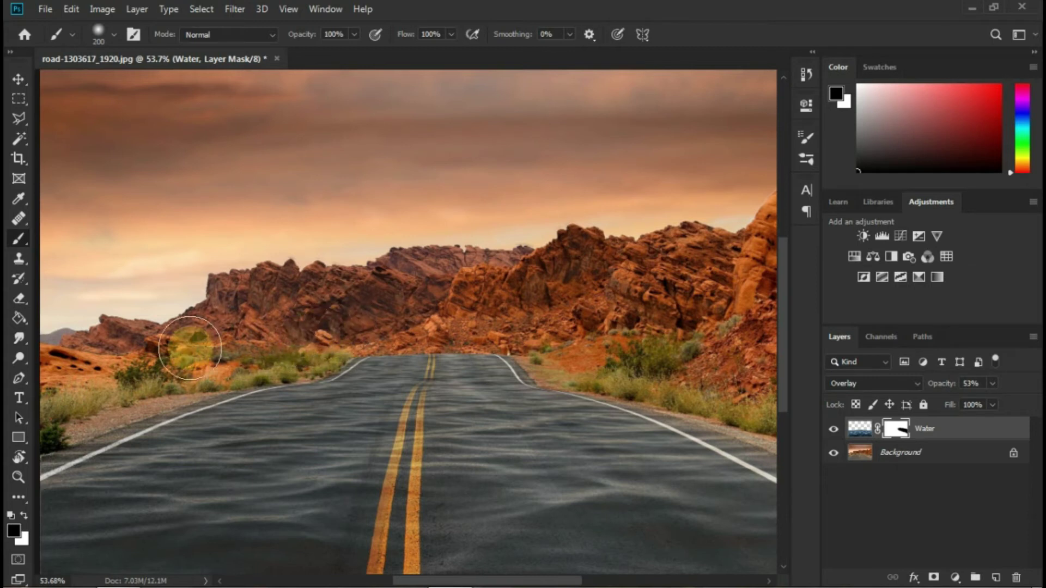
{"action": "scroll", "coordinate": [152, 376], "scroll_direction": "down", "scroll_amount": 2}
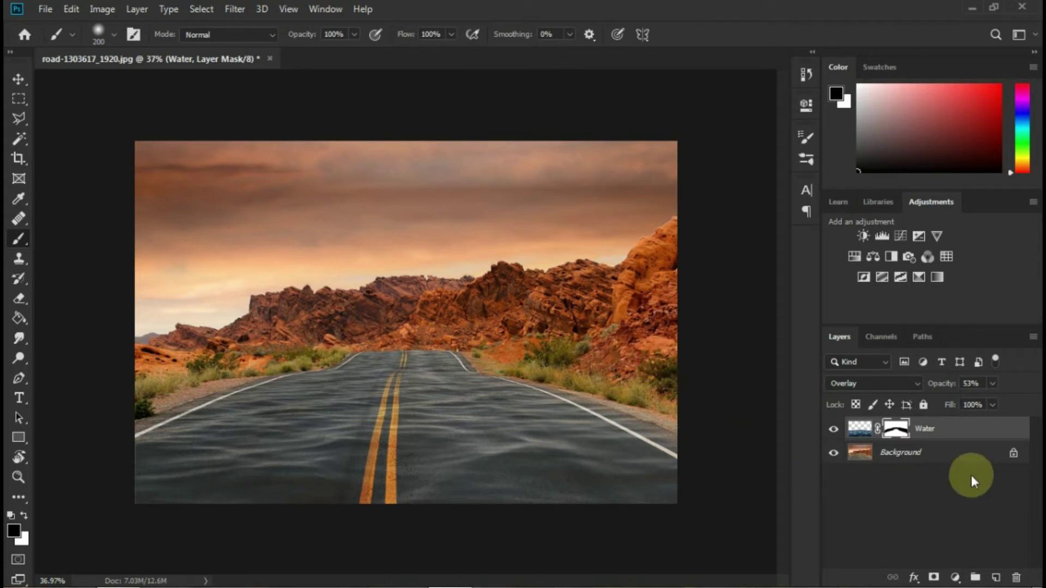
{"action": "left_click", "coordinate": [939, 458]}
{"action": "left_click", "coordinate": [932, 435]}
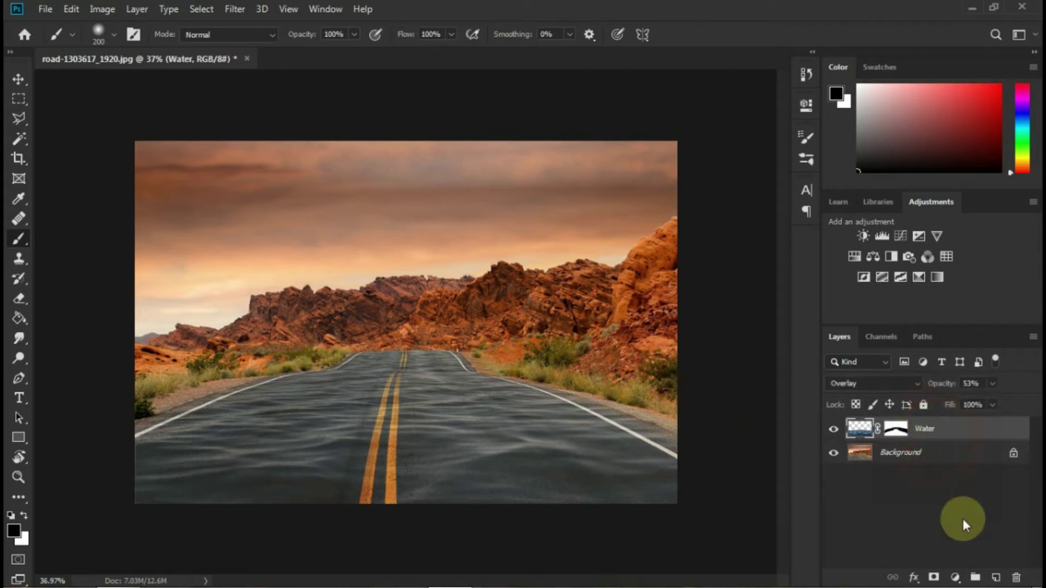
- Add a Color Lookup adjustment layer using the Fuji F125 Kodak 2395 3DLUT
{"action": "left_click", "coordinate": [953, 577]}
{"action": "left_click", "coordinate": [944, 490]}
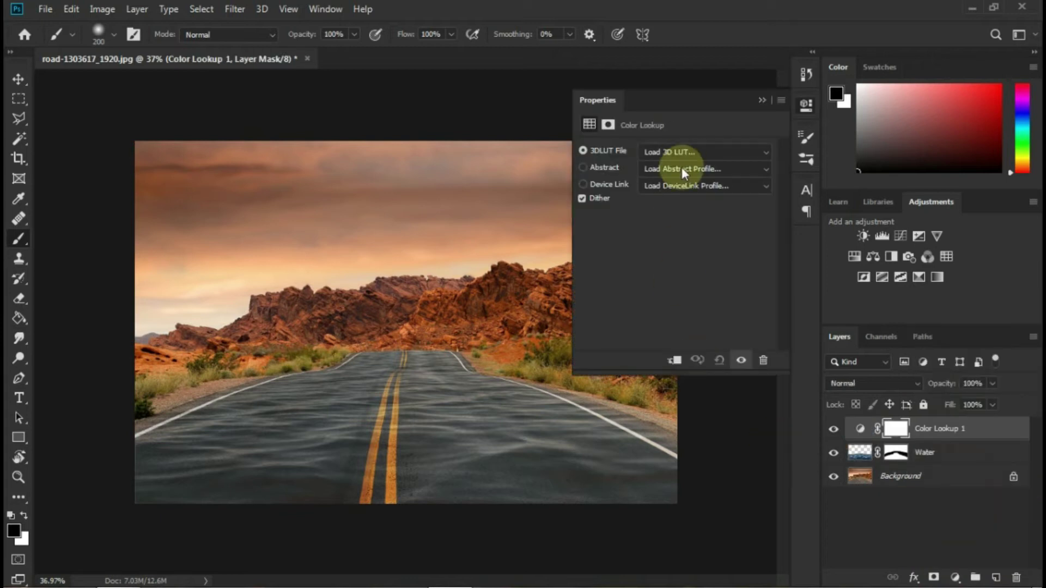
{"action": "left_click", "coordinate": [680, 151]}
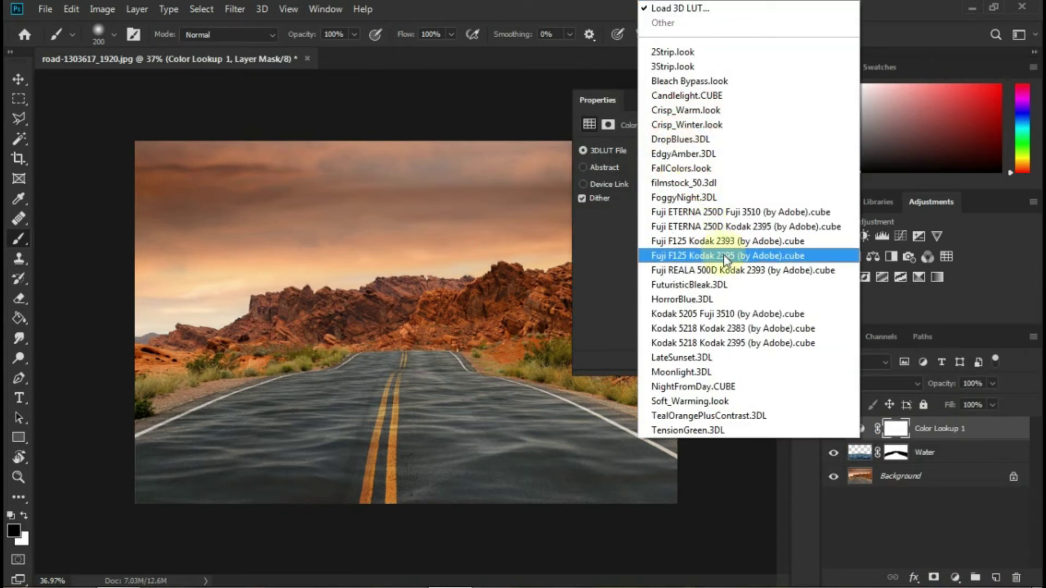
{"action": "left_click", "coordinate": [723, 254]}
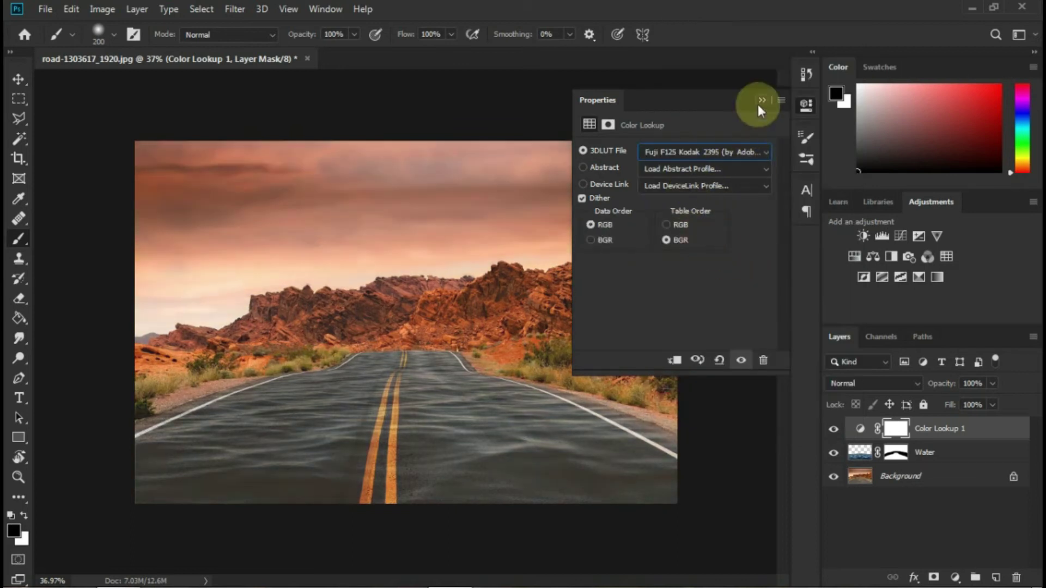
{"action": "left_click", "coordinate": [761, 101]}
{"action": "left_click", "coordinate": [926, 482]}
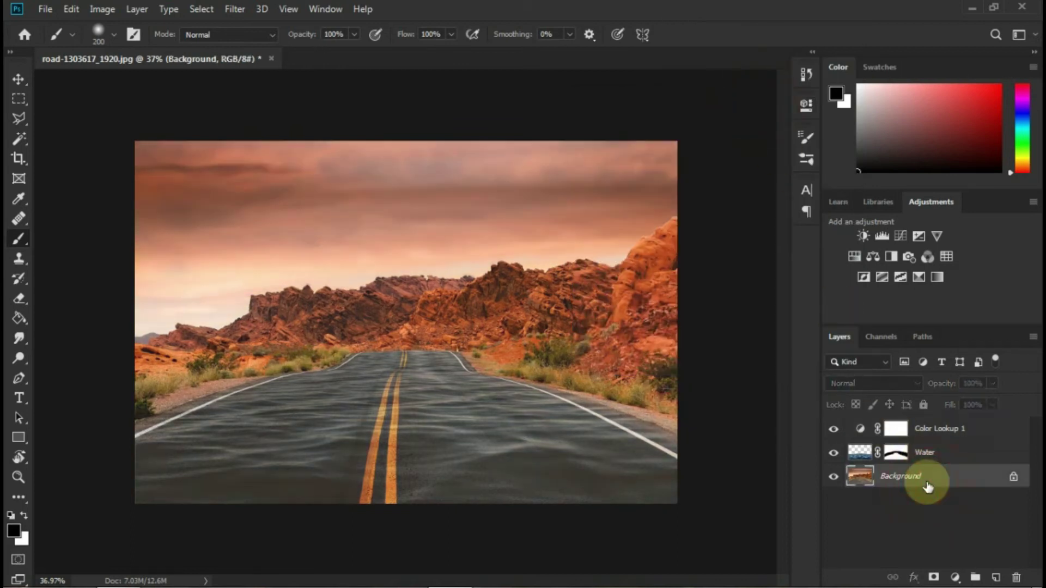
- Duplicate the Background, move the copy above Water, and blend it in Color mode
{"action": "key", "text": "ctrl+j"}
{"action": "left_click_drag", "start_coordinate": [928, 486], "coordinate": [908, 456]}
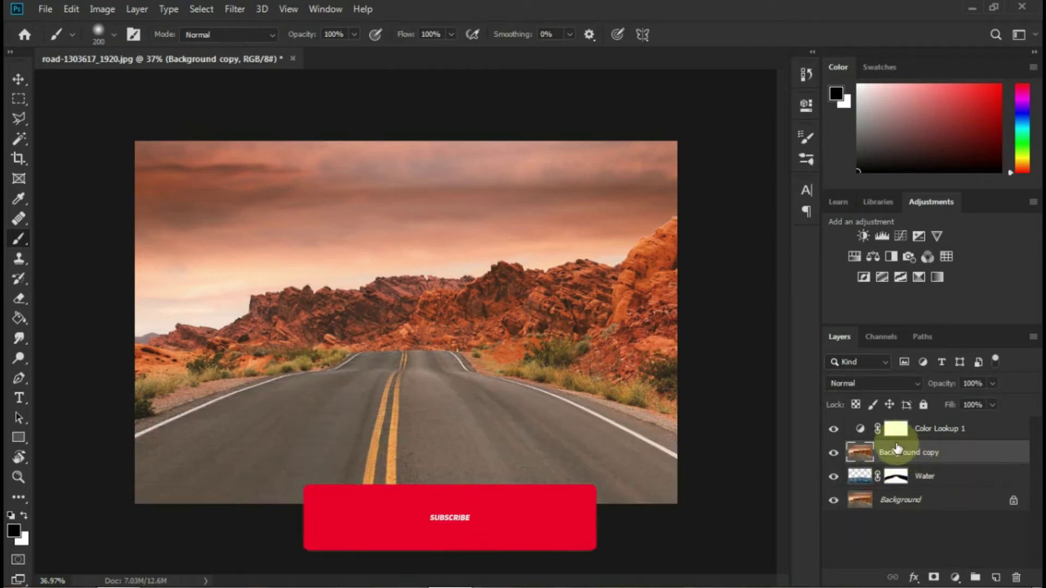
{"action": "left_click", "coordinate": [867, 384]}
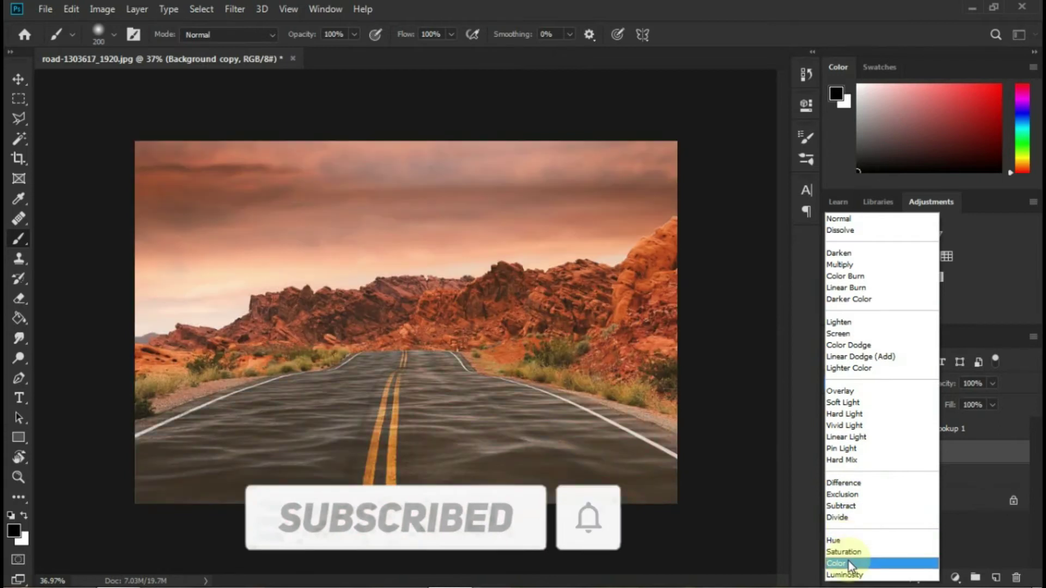
{"action": "left_click", "coordinate": [850, 564]}
{"action": "mouse_move", "coordinate": [873, 460]}
{"action": "left_mouse_down"}
{"action": "mouse_move", "coordinate": [896, 429]}
{"action": "mouse_move", "coordinate": [875, 458]}
{"action": "left_mouse_up"}
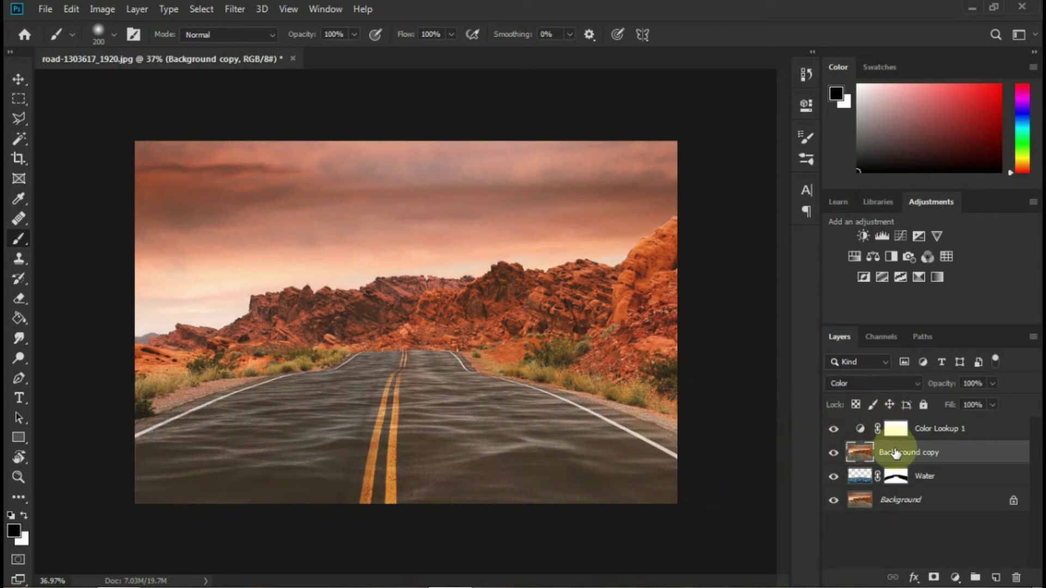
- Add a new Layer 1 at the top and fill it with solid black
{"action": "left_click", "coordinate": [957, 430]}
{"action": "left_click", "coordinate": [994, 577]}
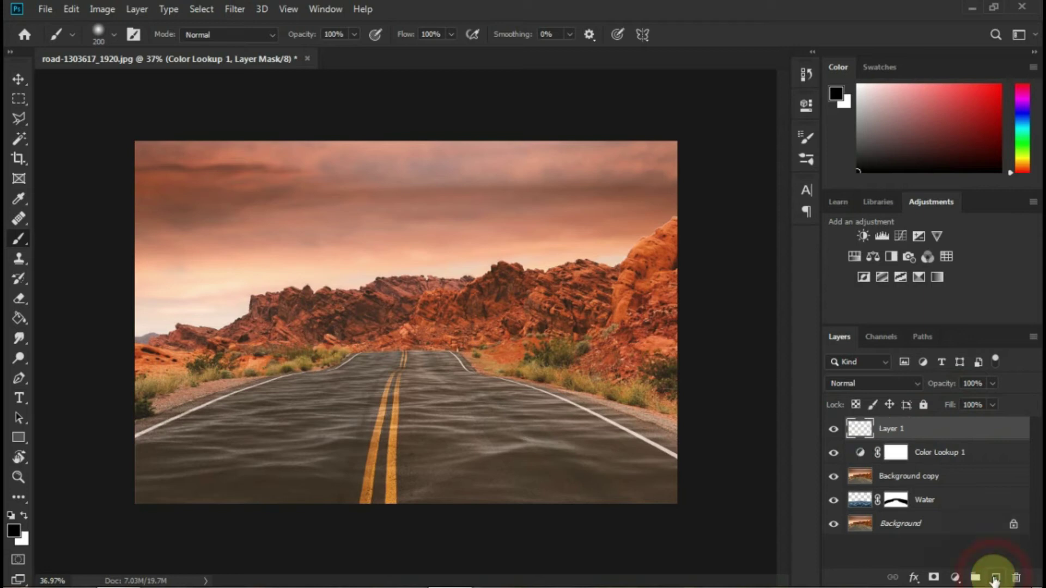
{"action": "left_click", "coordinate": [15, 531]}
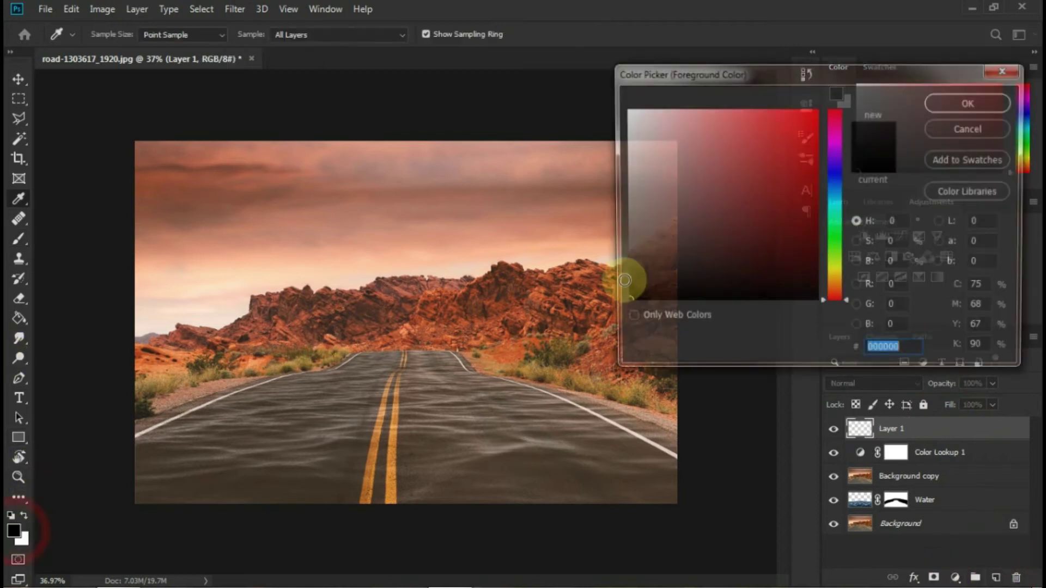
{"action": "left_click", "coordinate": [965, 106]}
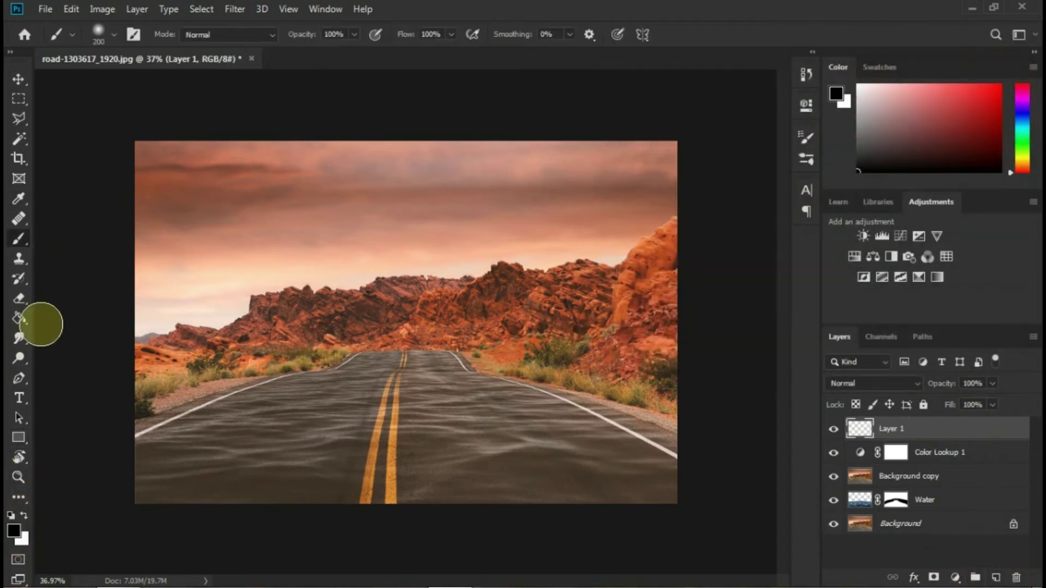
{"action": "left_click", "coordinate": [21, 320]}
{"action": "left_click", "coordinate": [268, 282]}
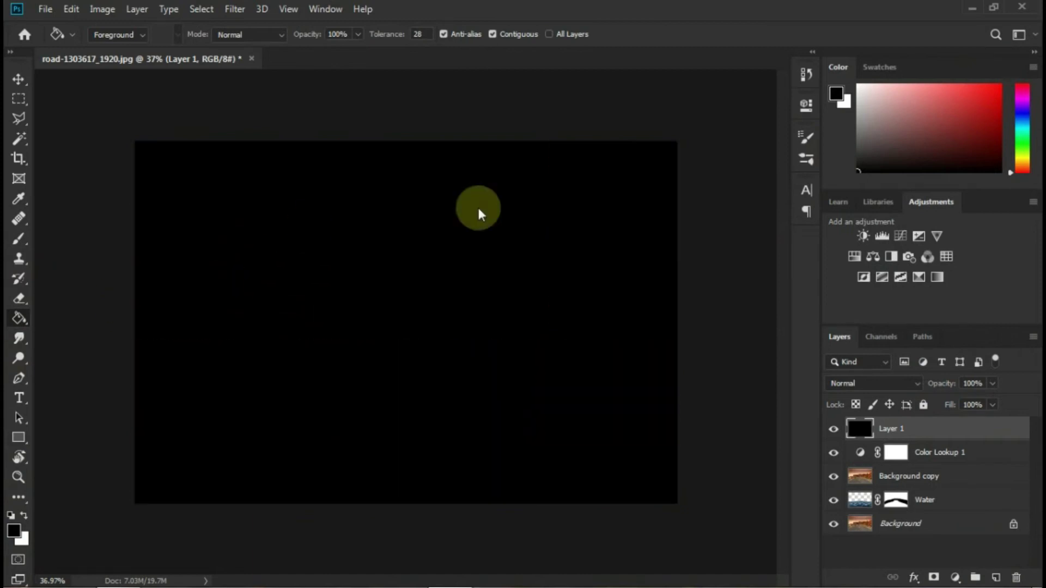
{"action": "left_click", "coordinate": [234, 9]}
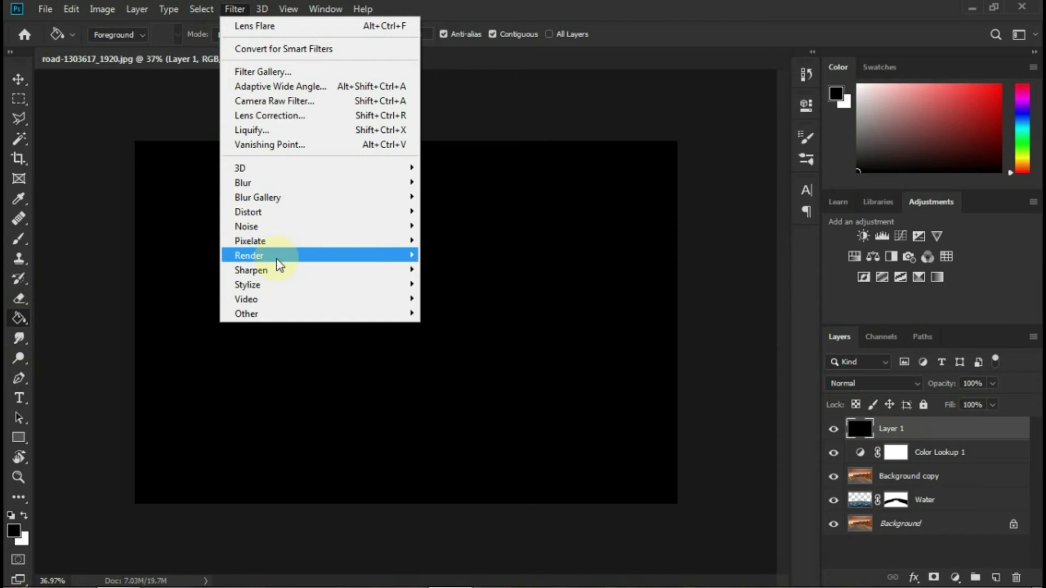
- Render a lens flare on the black layer and rename it Sun
{"action": "left_click", "coordinate": [473, 353]}
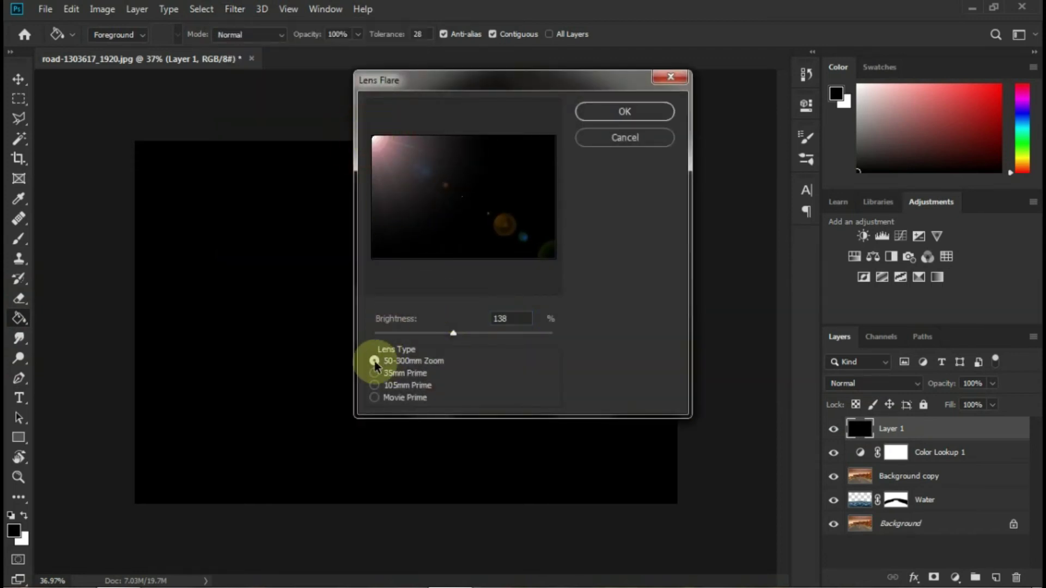
{"action": "left_click", "coordinate": [596, 110]}
{"action": "double_click", "coordinate": [896, 428]}
{"action": "type", "text": "Sun"}
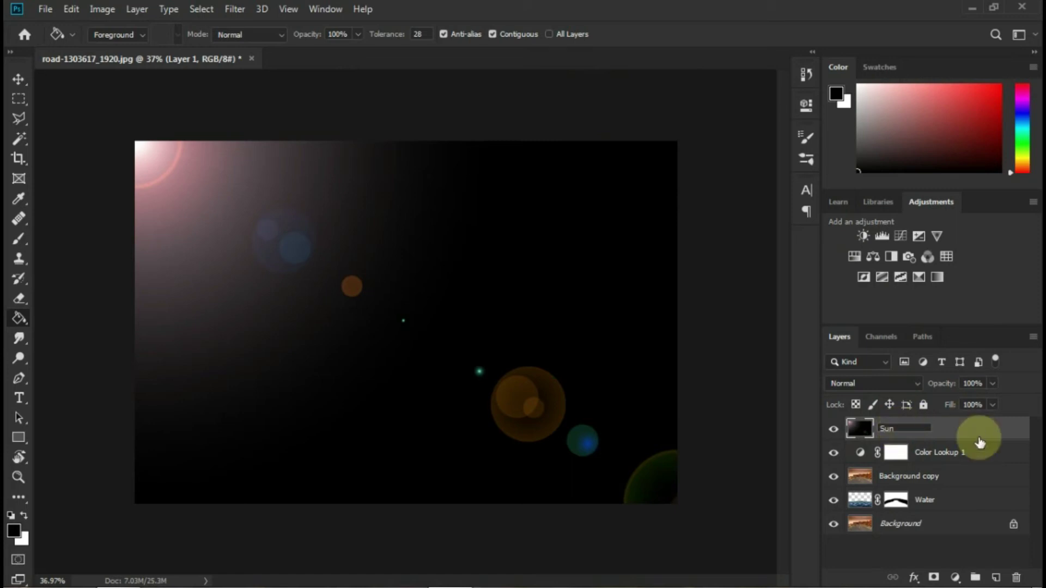
{"action": "left_click", "coordinate": [872, 383]}
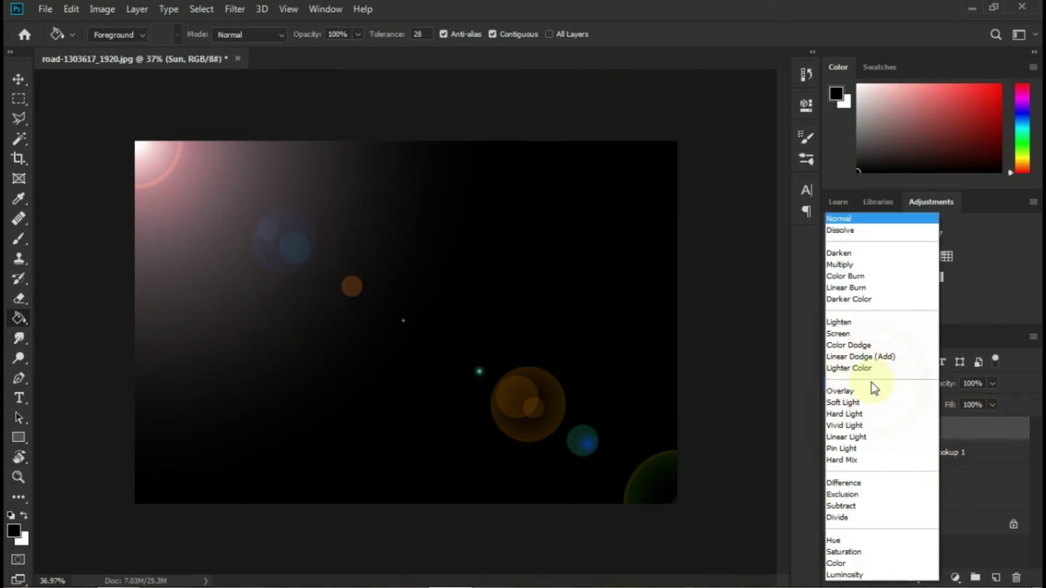
- Blend the Sun layer in Screen mode and nudge its position slightly
{"action": "left_click", "coordinate": [837, 332]}
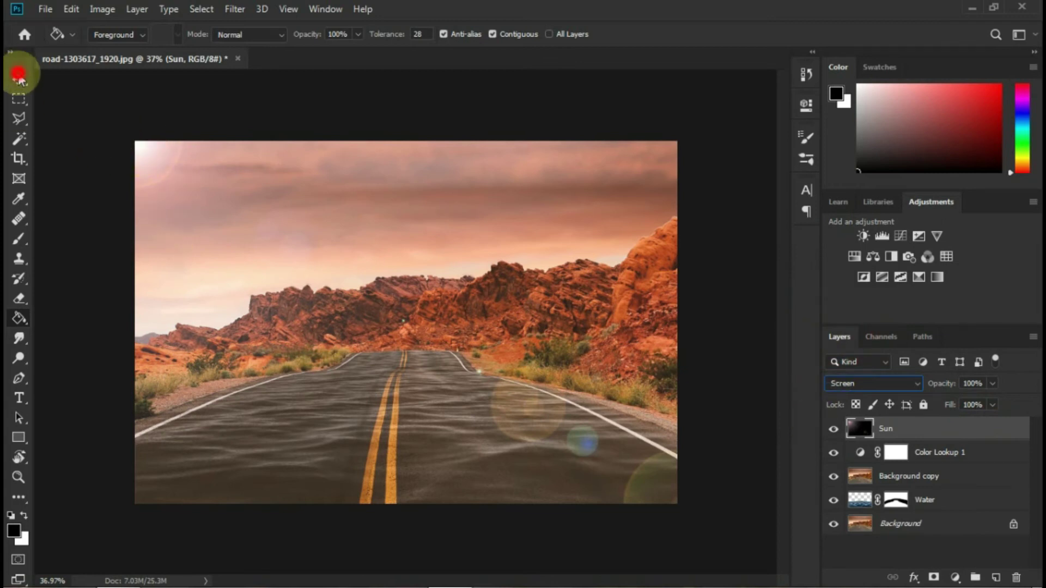
{"action": "left_click", "coordinate": [18, 79]}
{"action": "left_click_drag", "start_coordinate": [143, 152], "coordinate": [151, 159]}
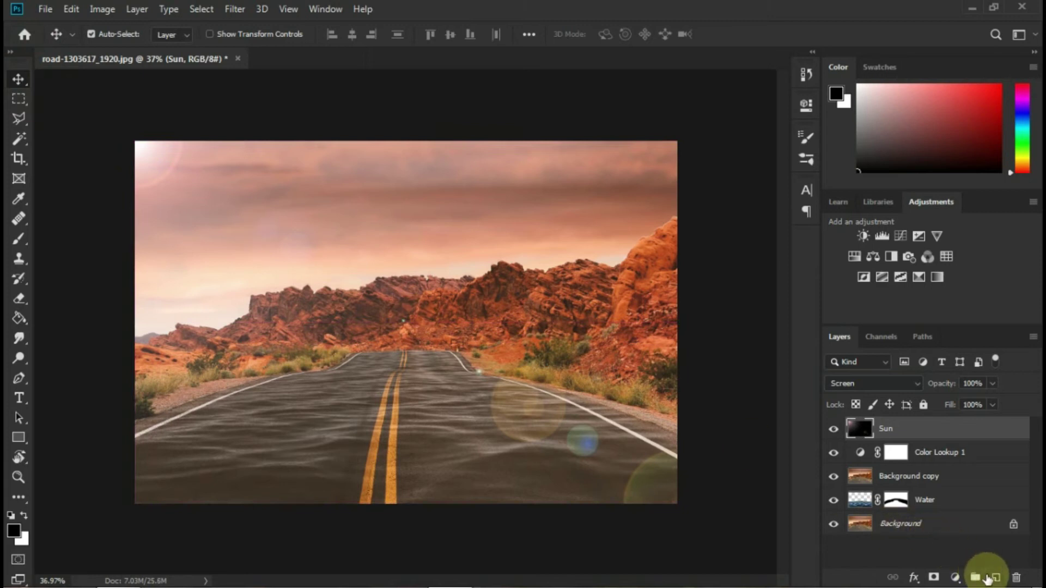
- Add a Gradient Fill layer and set the gradient's left colour stop to white
{"action": "left_click", "coordinate": [958, 578]}
{"action": "left_click", "coordinate": [927, 318]}
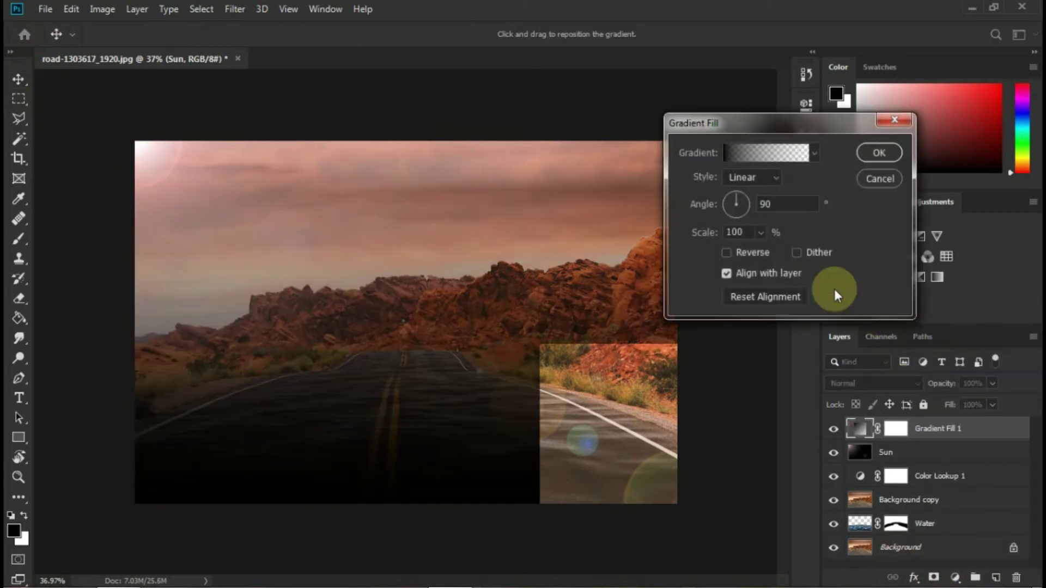
{"action": "left_click", "coordinate": [752, 152]}
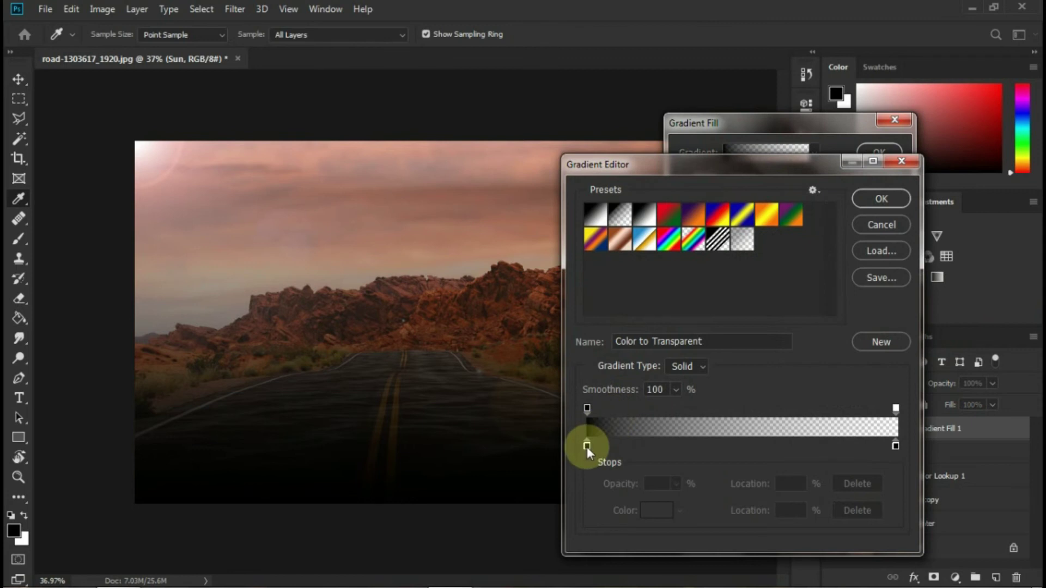
{"action": "left_click", "coordinate": [586, 447]}
{"action": "left_click", "coordinate": [662, 512]}
{"action": "left_click_drag", "start_coordinate": [653, 158], "coordinate": [621, 81]}
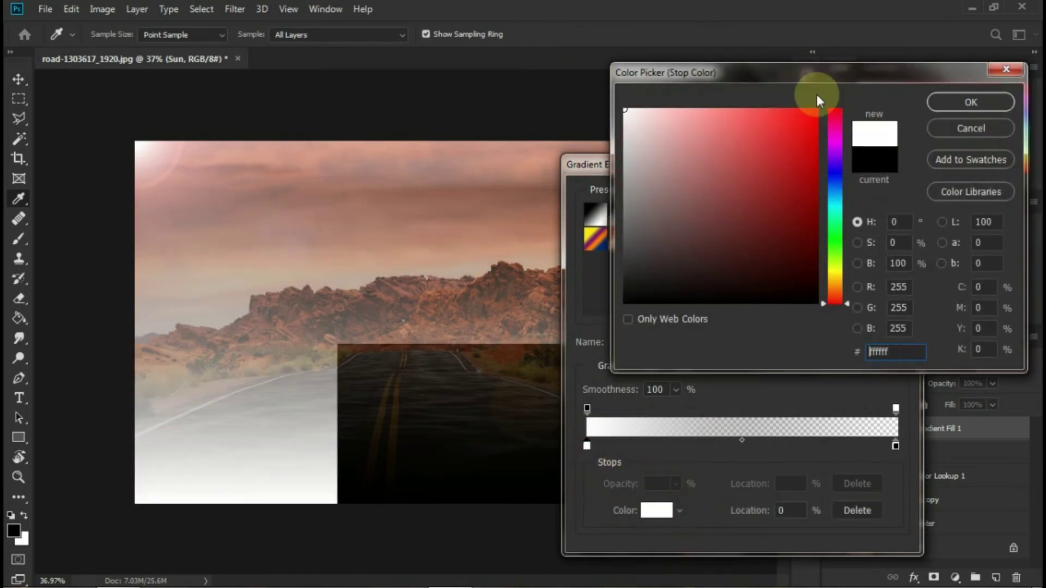
{"action": "left_click", "coordinate": [957, 103]}
- Change the right colour stop from black to white (ffffff) and accept the gradient
{"action": "left_click", "coordinate": [894, 446]}
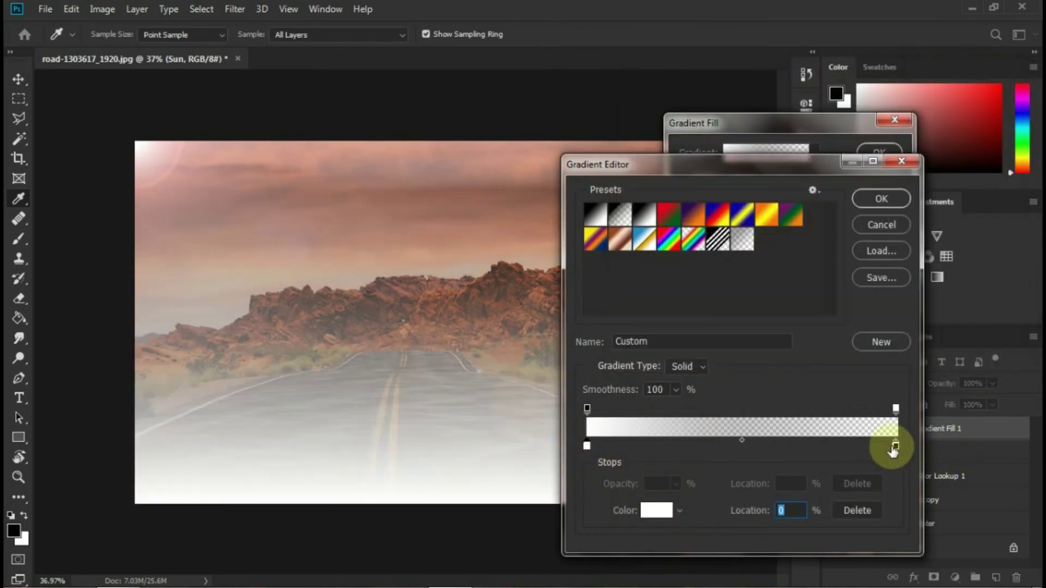
{"action": "left_click", "coordinate": [667, 507]}
{"action": "left_click", "coordinate": [904, 345]}
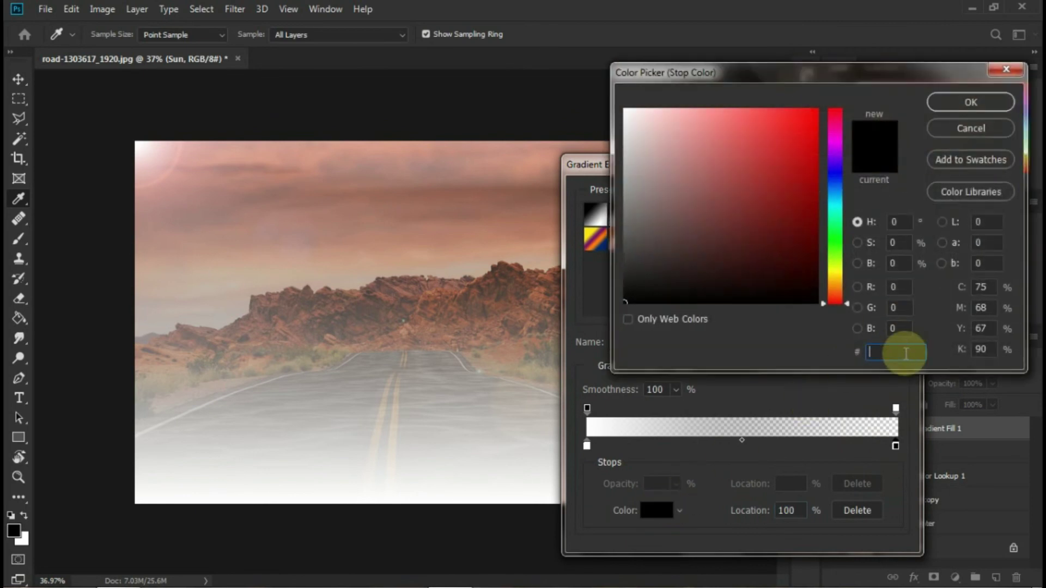
{"action": "left_click_drag", "start_coordinate": [693, 124], "coordinate": [532, 70]}
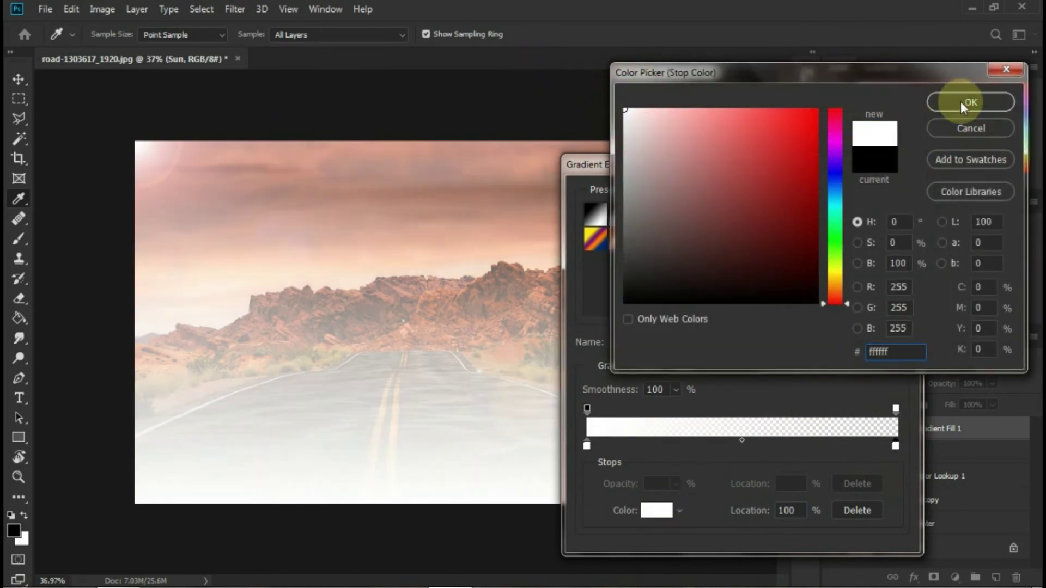
{"action": "left_click", "coordinate": [959, 101]}
{"action": "left_click", "coordinate": [878, 198]}
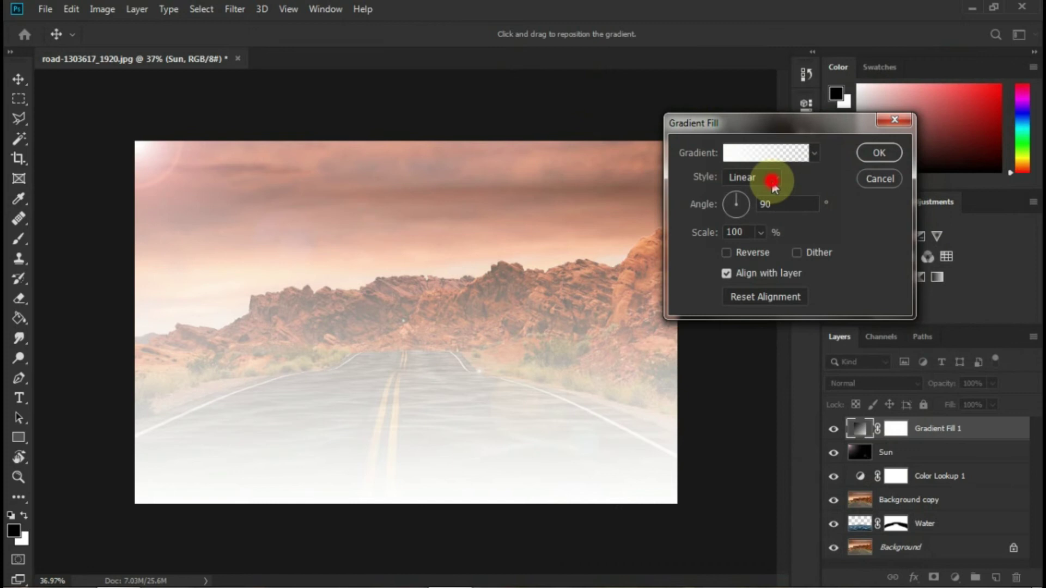
- Set the gradient style to Radial, drag it to the top-left, and scale it to 78%
{"action": "left_click", "coordinate": [772, 182]}
{"action": "left_click", "coordinate": [753, 207]}
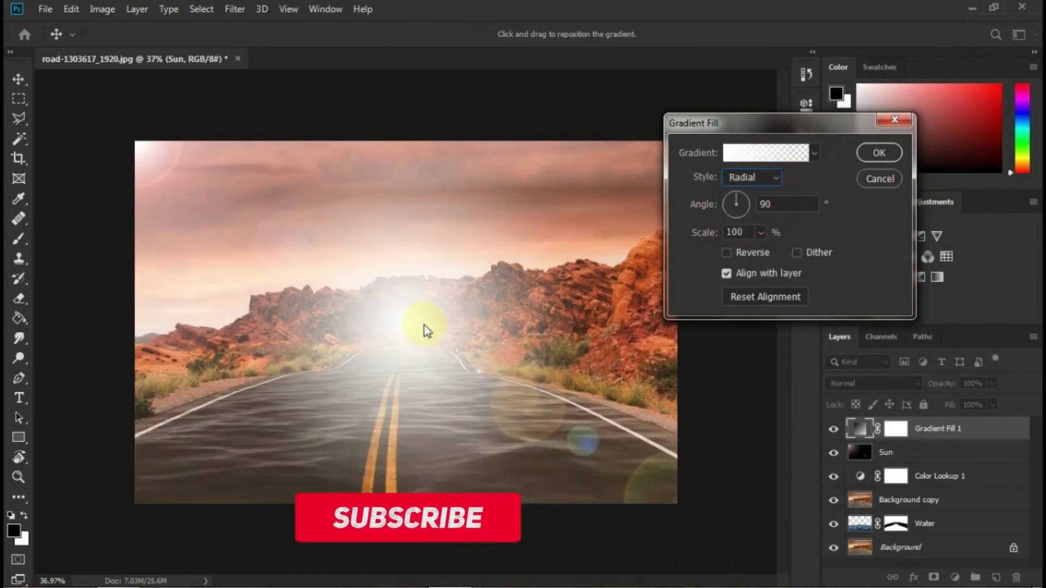
{"action": "left_click_drag", "start_coordinate": [355, 290], "coordinate": [165, 172]}
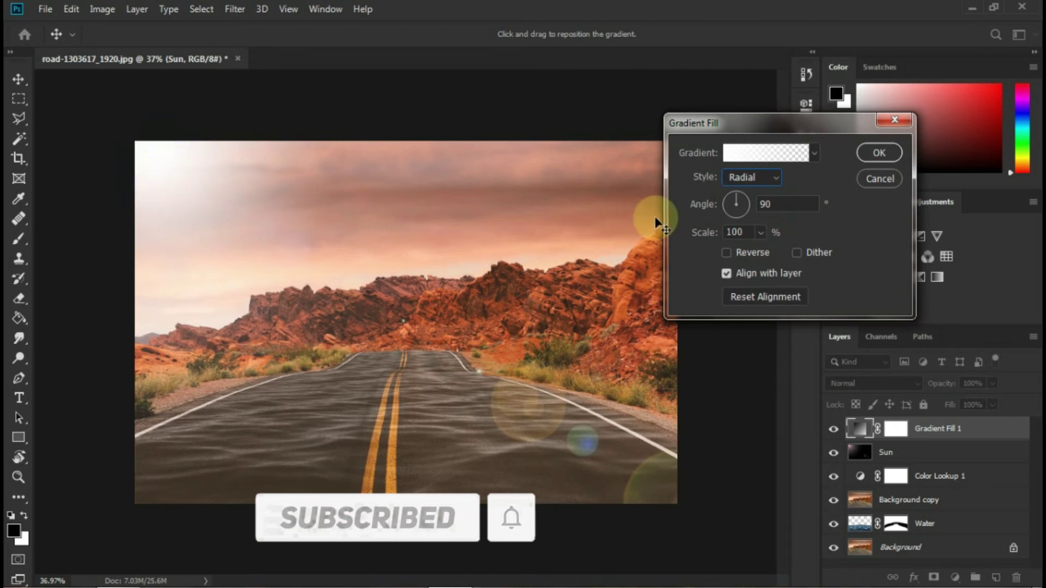
{"action": "left_click", "coordinate": [761, 232]}
{"action": "left_click_drag", "start_coordinate": [757, 251], "coordinate": [754, 252]}
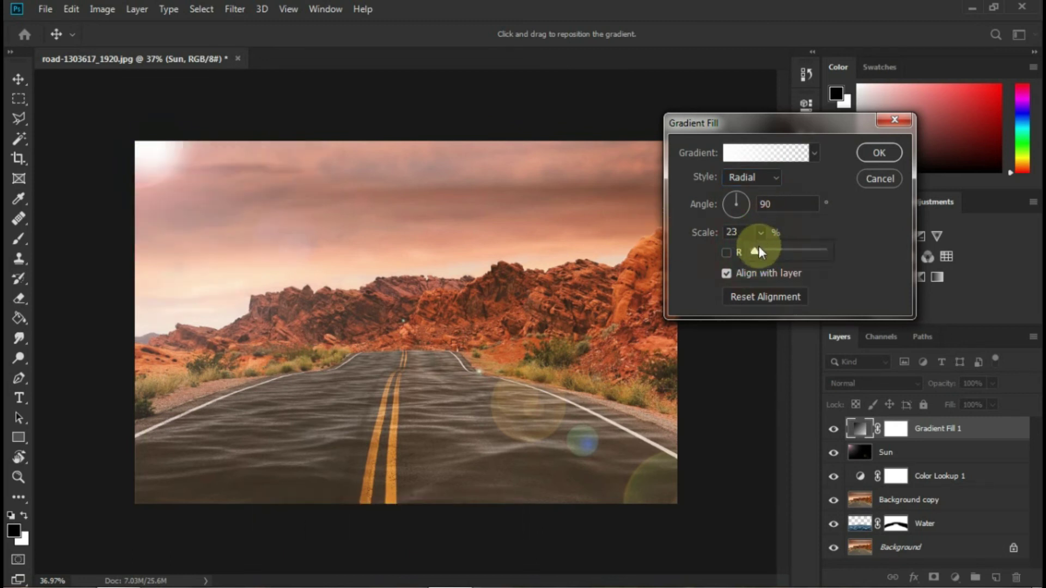
{"action": "left_click", "coordinate": [869, 151]}
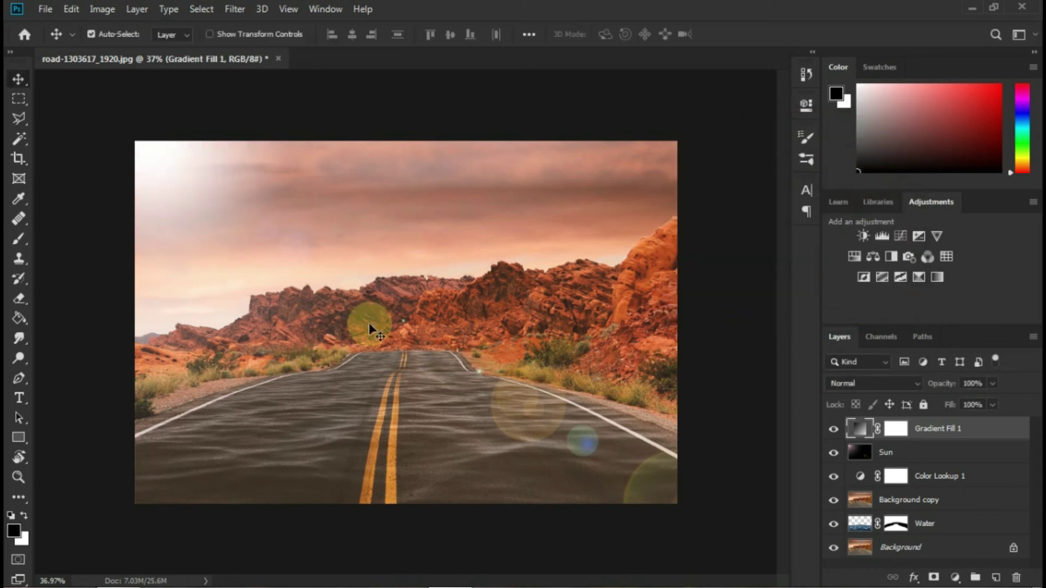
{"action": "left_click_drag", "start_coordinate": [636, 397], "coordinate": [466, 352]}
{"action": "scroll", "coordinate": [473, 330], "scroll_direction": "up", "scroll_amount": 3}
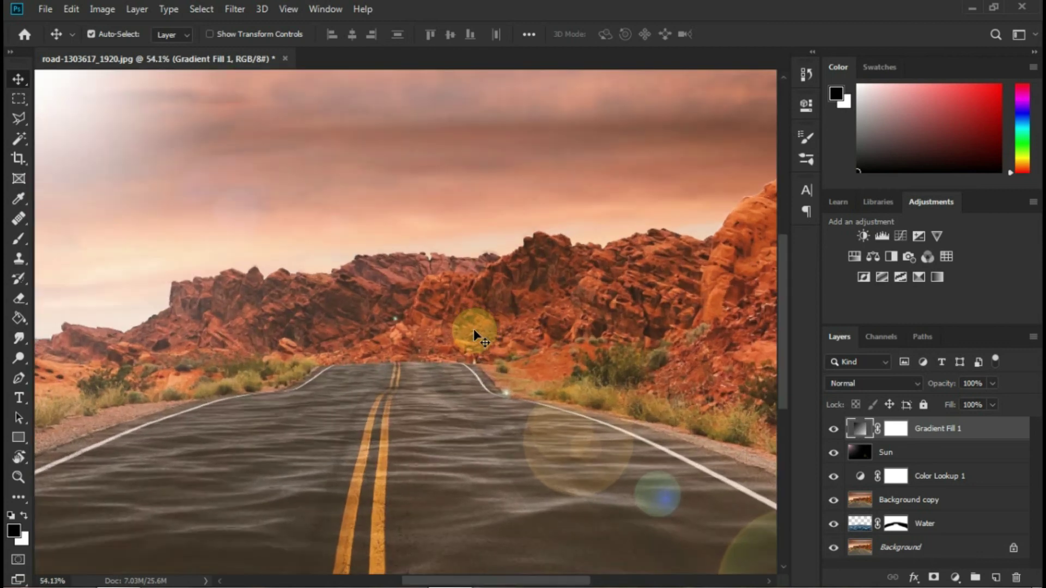
{"action": "scroll", "coordinate": [473, 330], "scroll_direction": "down", "scroll_amount": 3}
{"action": "scroll", "coordinate": [472, 331], "scroll_direction": "up", "scroll_amount": 2}
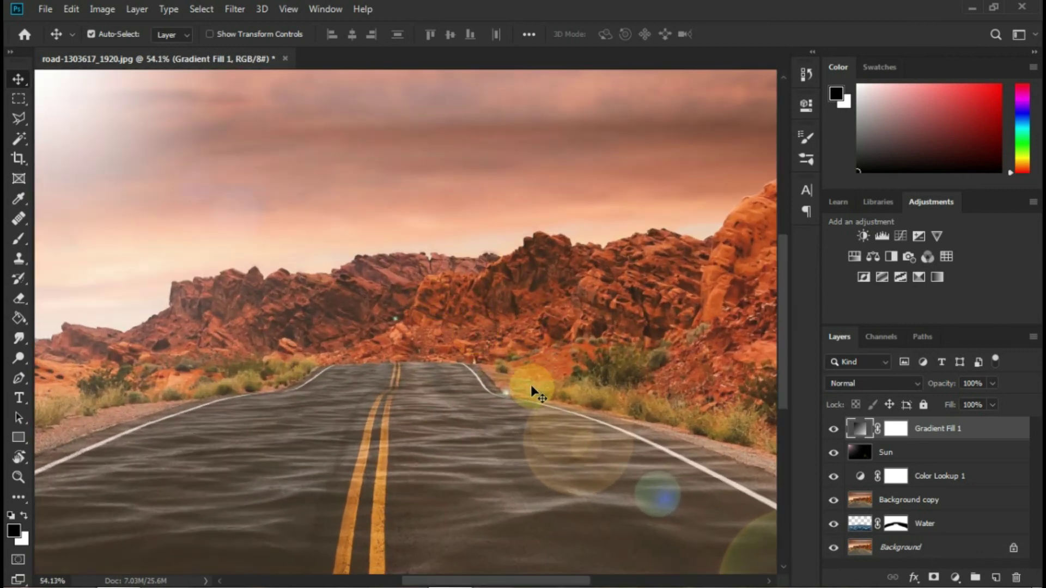
{"action": "scroll", "coordinate": [418, 461], "scroll_direction": "down", "scroll_amount": 2}
{"action": "scroll", "coordinate": [295, 449], "scroll_direction": "up", "scroll_amount": 1}
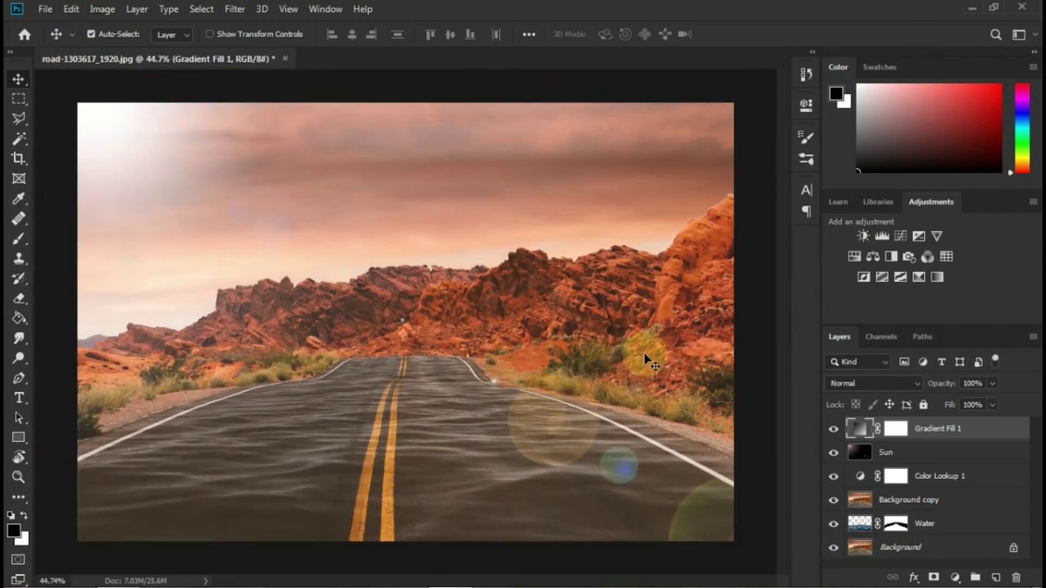
{"action": "scroll", "coordinate": [467, 432], "scroll_direction": "down", "scroll_amount": 2}
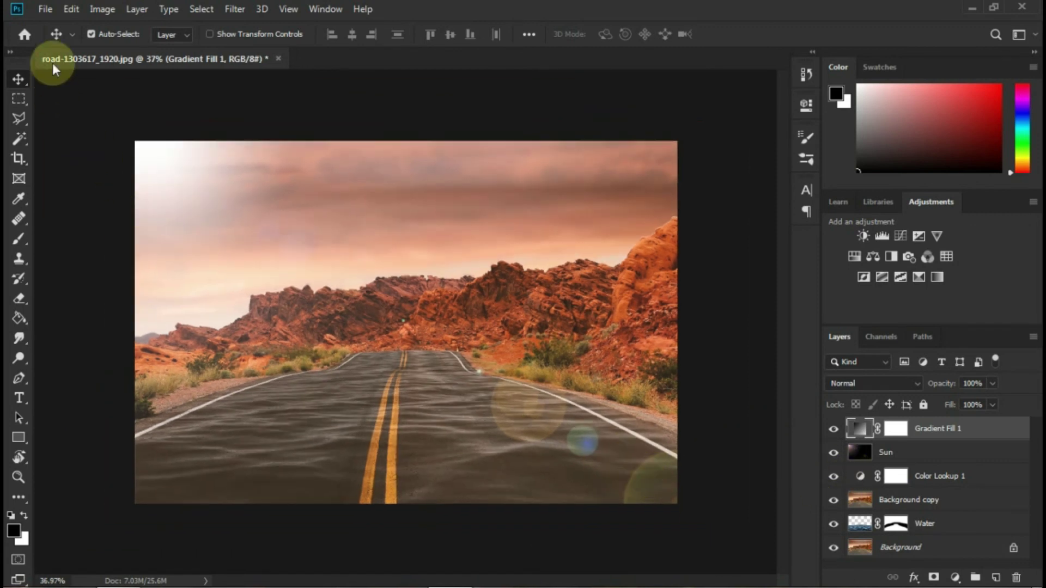
- Save the composite via Save As as a JPEG named 'River Road', accepting the default JPEG quality
{"action": "left_click", "coordinate": [44, 9]}
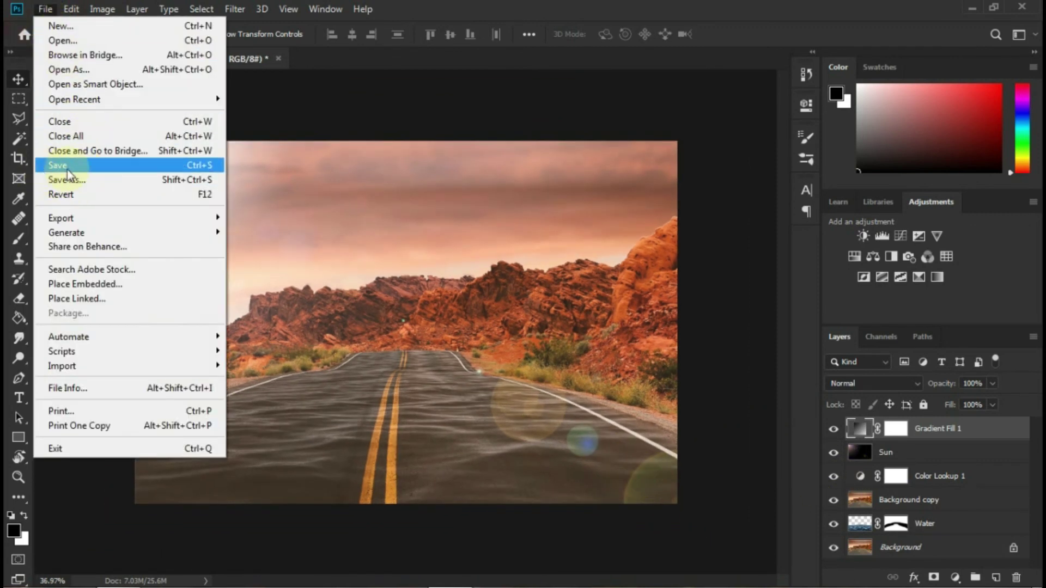
{"action": "left_click", "coordinate": [85, 167]}
{"action": "left_click", "coordinate": [223, 308]}
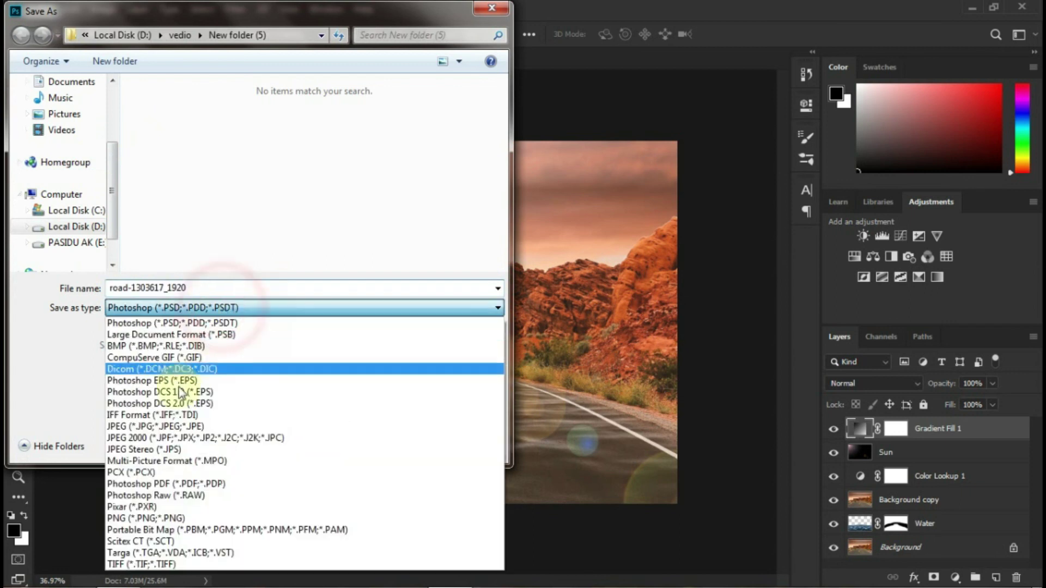
{"action": "left_click", "coordinate": [158, 426]}
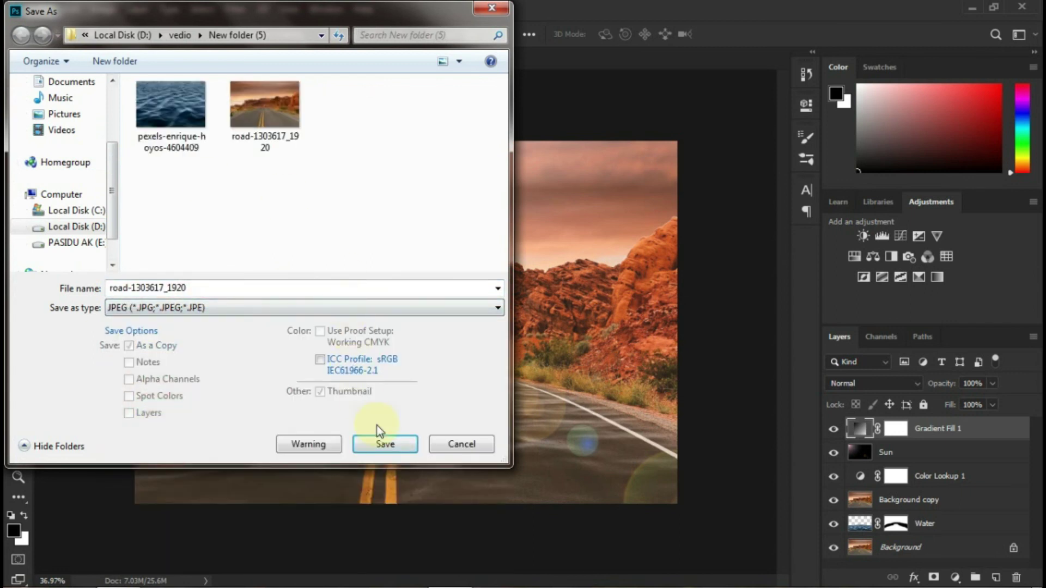
{"action": "triple_click", "coordinate": [211, 289]}
{"action": "key", "text": "BackSpace"}
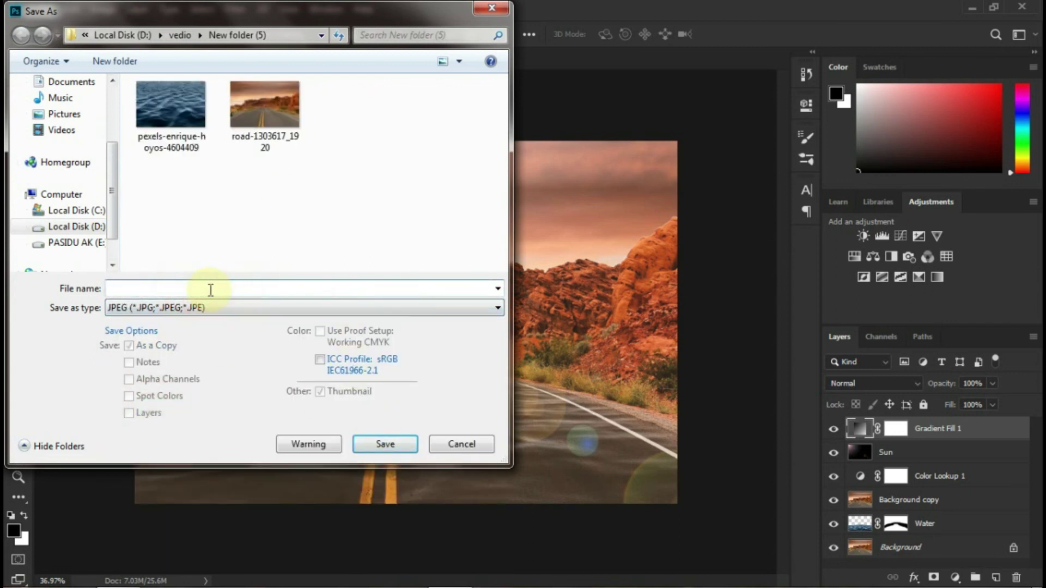
{"action": "type", "text": "Ri"}
{"action": "type", "text": "ver Road"}
{"action": "left_click", "coordinate": [381, 443]}
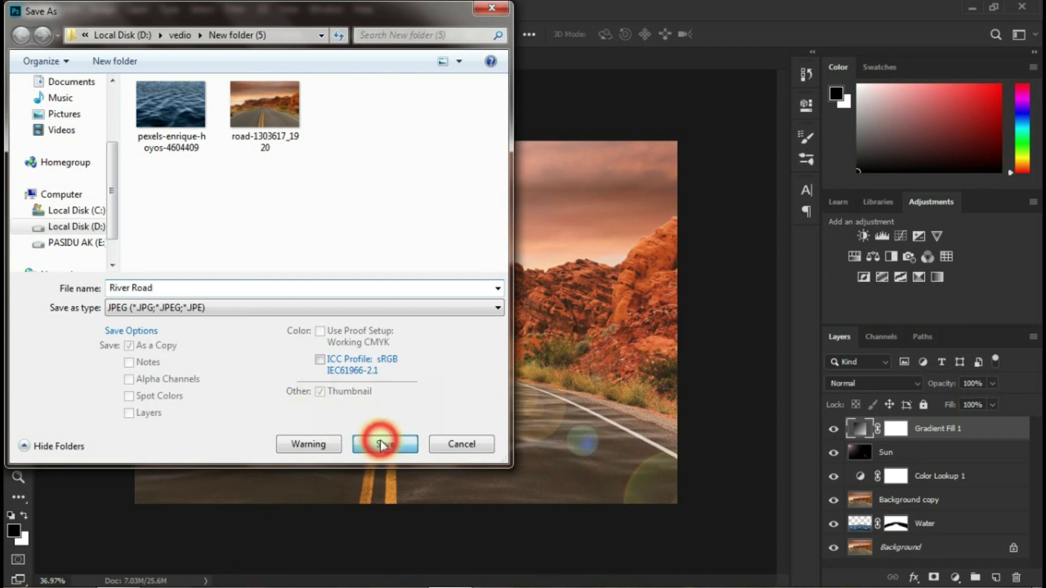
{"action": "left_click", "coordinate": [607, 125]}
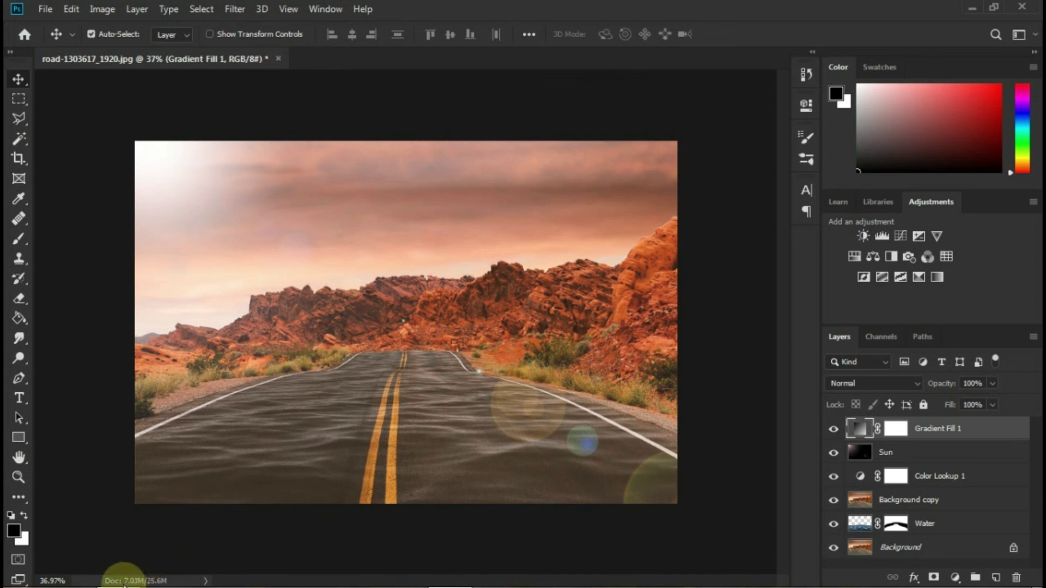
- Open River Road from the maximized source-photos folder as a full-screen Photo Viewer slideshow
{"action": "left_click", "coordinate": [120, 576]}
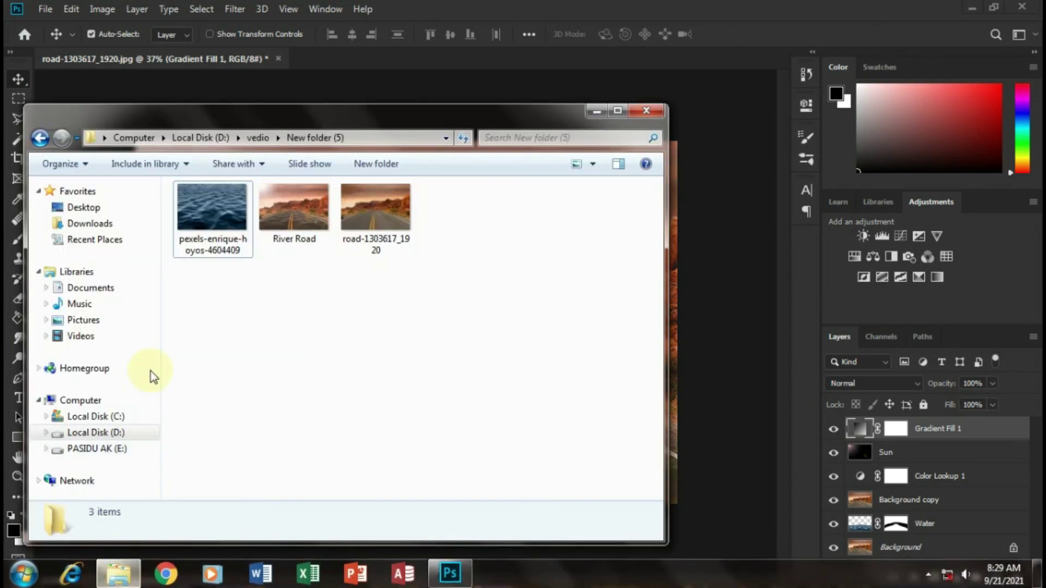
{"action": "left_click", "coordinate": [617, 110]}
{"action": "left_click", "coordinate": [298, 131]}
{"action": "double_click", "coordinate": [298, 131]}
{"action": "left_click", "coordinate": [523, 567]}
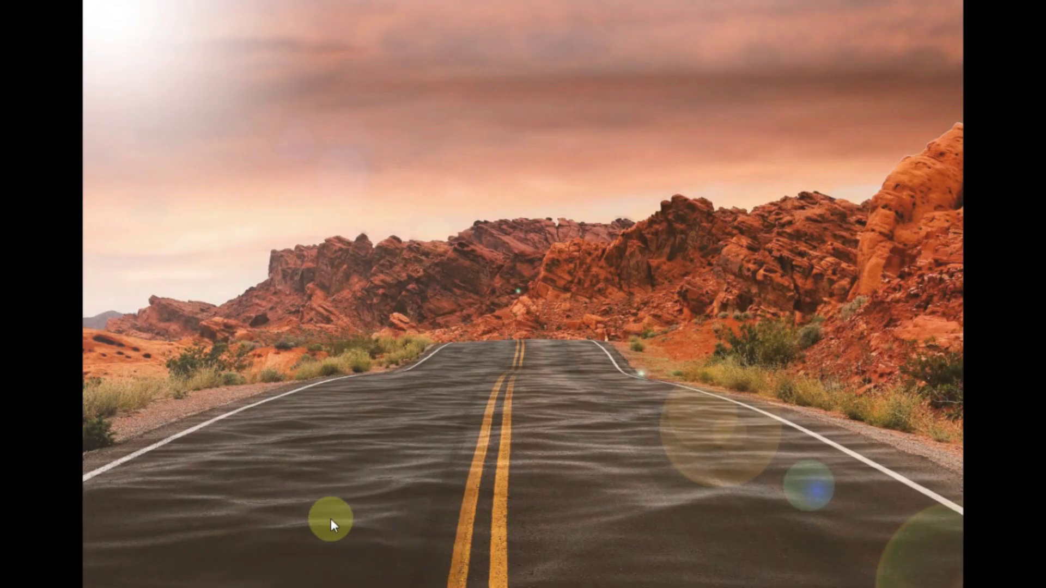